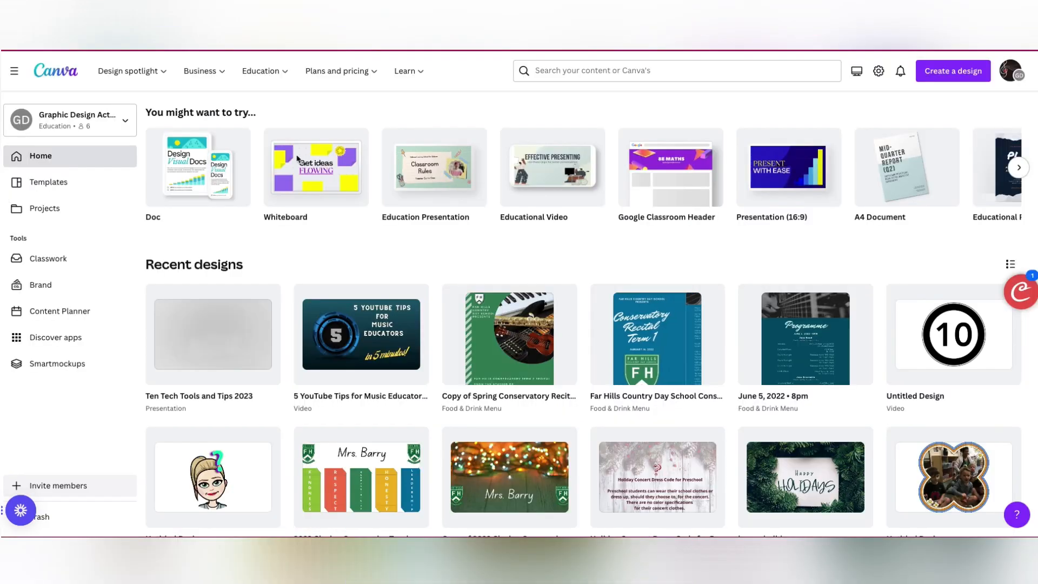
- Create a blank Education Presentation and title it "Welcome Back 2023 Auld Lang Syne"
{"action": "left_click", "coordinate": [954, 72]}
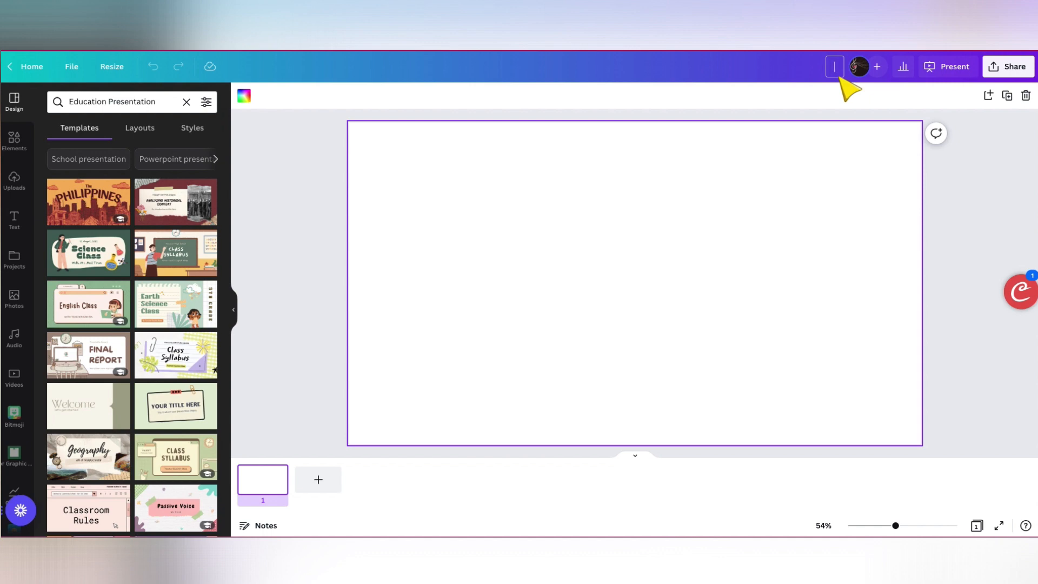
{"action": "type", "text": "Welcome Ba"}
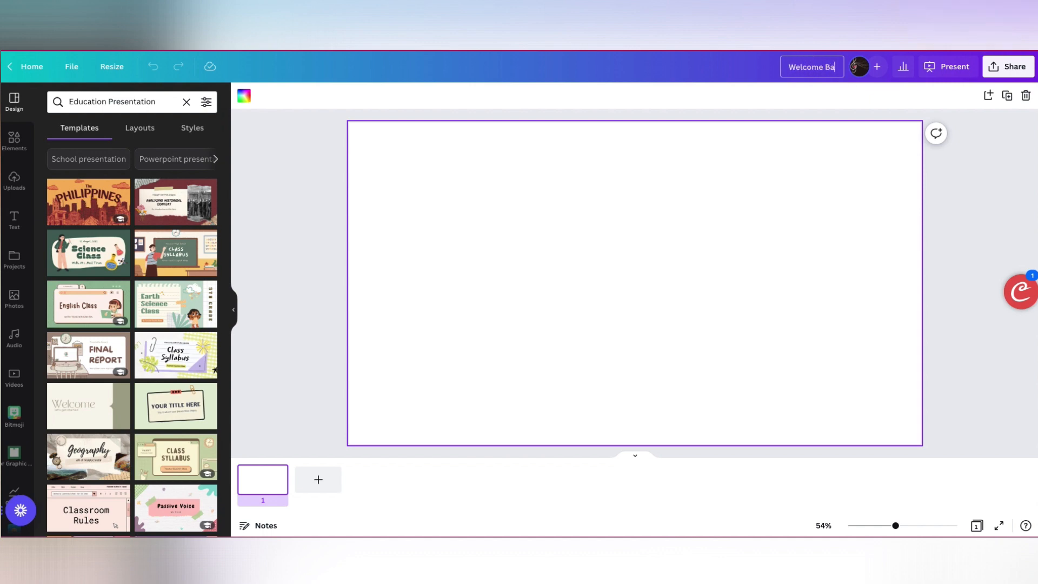
{"action": "type", "text": "ck 2023 Auld Lang Syne"}
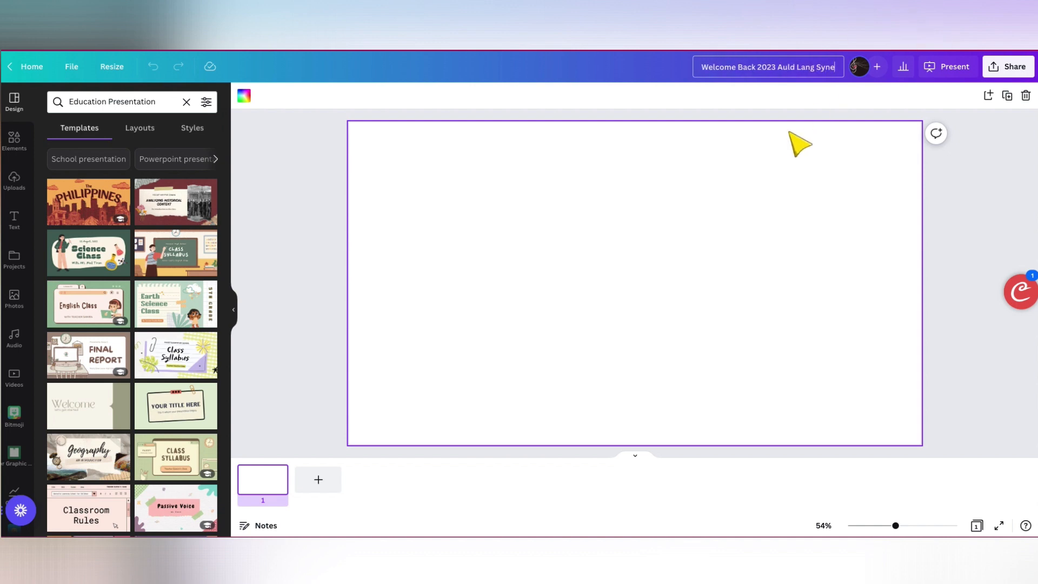
{"action": "left_click", "coordinate": [302, 232]}
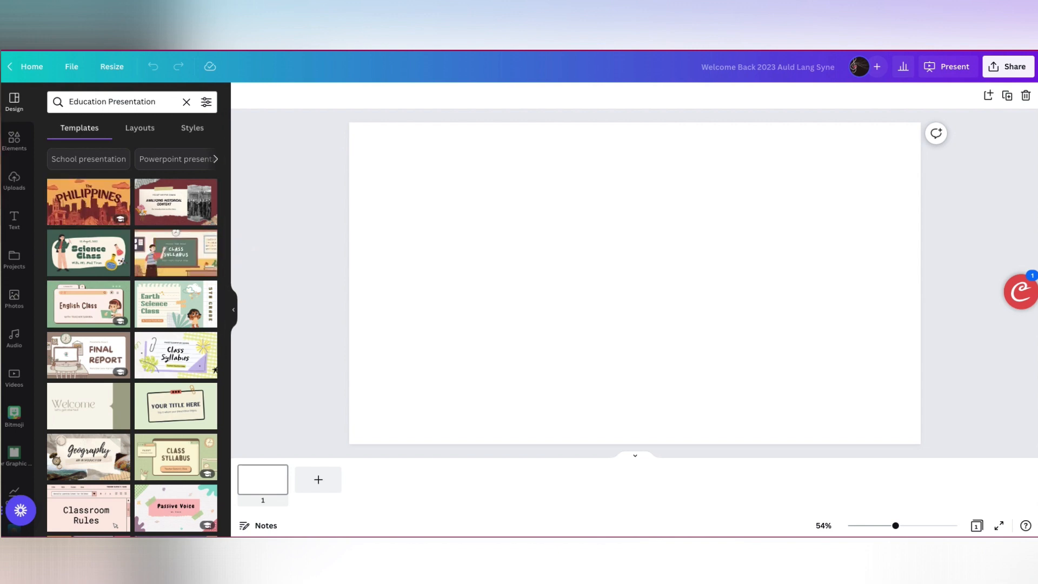
- Switch to Finder and open the "Big Free Music Notation Library COMPLETE 2022" folder on the Desktop, moving its window aside
{"action": "left_click_drag", "start_coordinate": [1, 97], "coordinate": [258, 126]}
{"action": "left_click", "coordinate": [271, 129]}
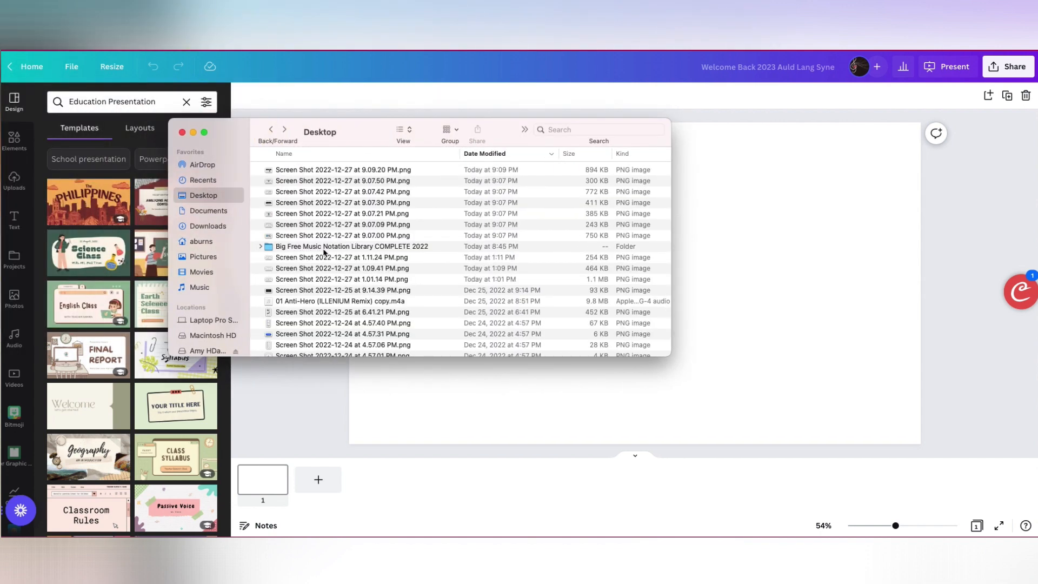
{"action": "double_click", "coordinate": [365, 247]}
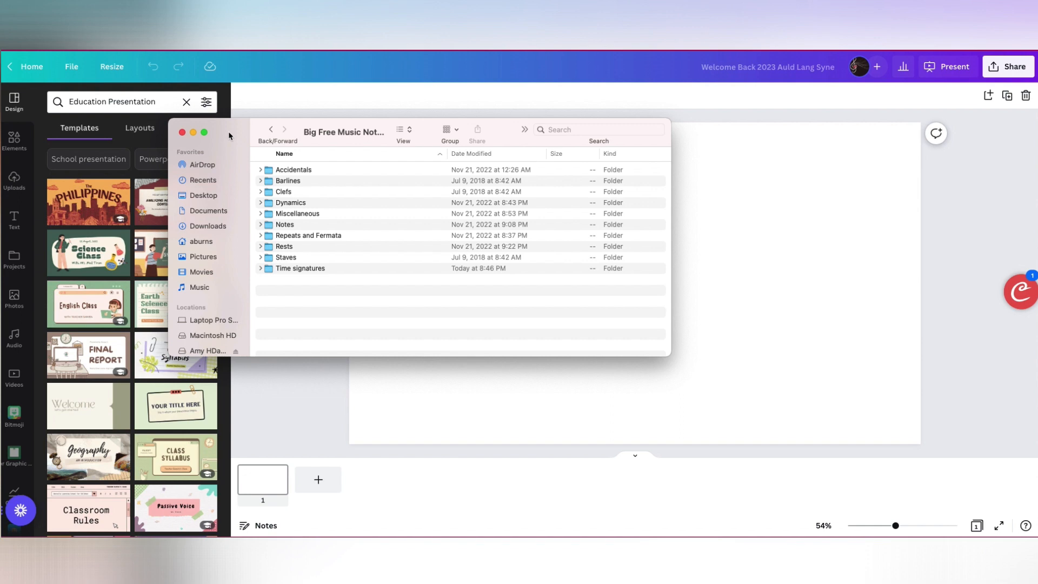
{"action": "left_click_drag", "start_coordinate": [229, 136], "coordinate": [33, 84]}
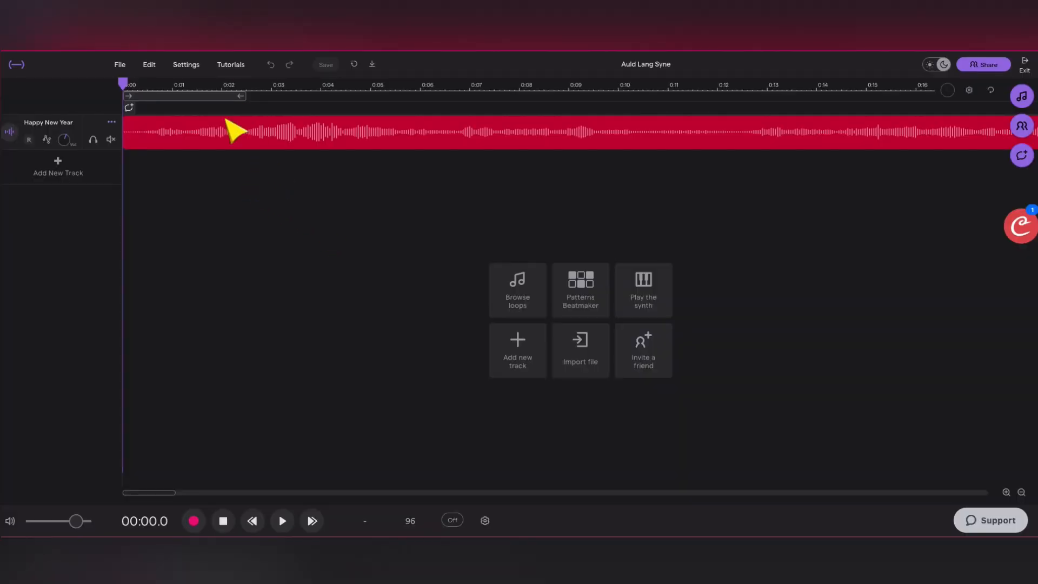
- Switch to the Auld Lang Syne audio project and examine the Happy New Year track's waveform along the timeline
{"action": "scroll", "coordinate": [361, 224], "scroll_direction": "right", "scroll_amount": 1}
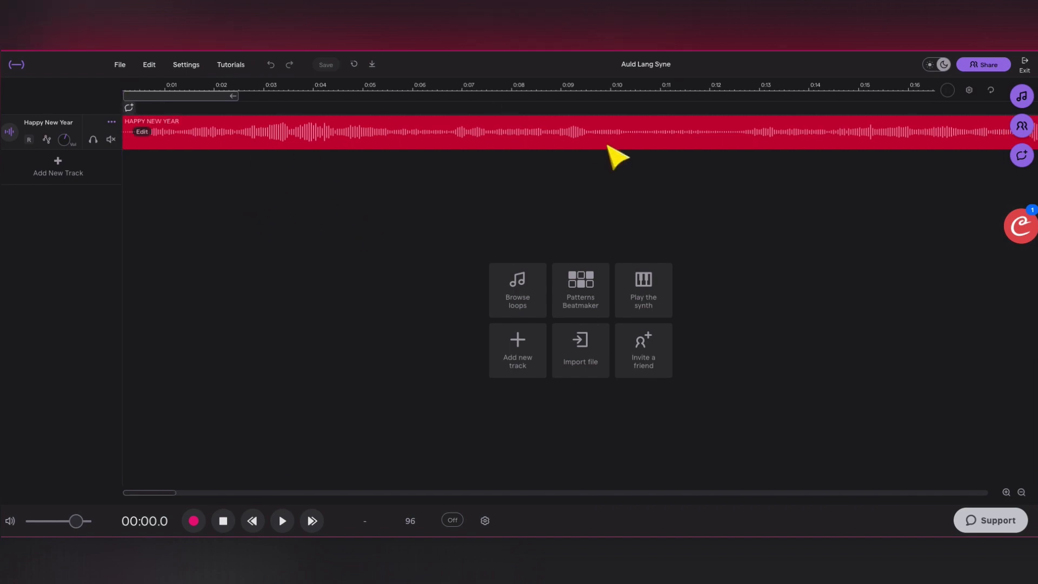
{"action": "scroll", "coordinate": [722, 167], "scroll_direction": "right", "scroll_amount": 10}
{"action": "scroll", "coordinate": [721, 167], "scroll_direction": "right", "scroll_amount": 20}
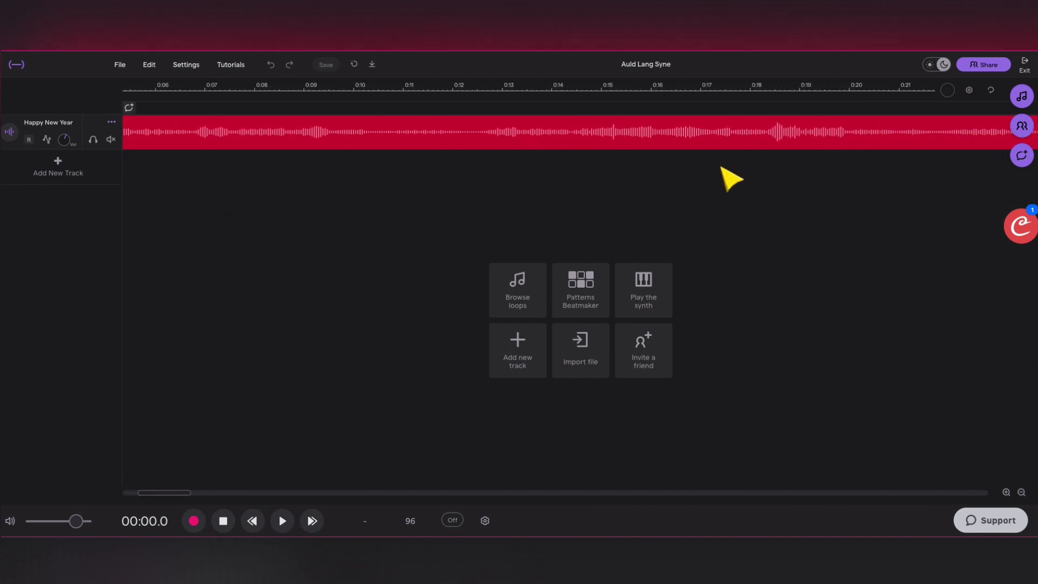
{"action": "scroll", "coordinate": [721, 167], "scroll_direction": "right", "scroll_amount": 20}
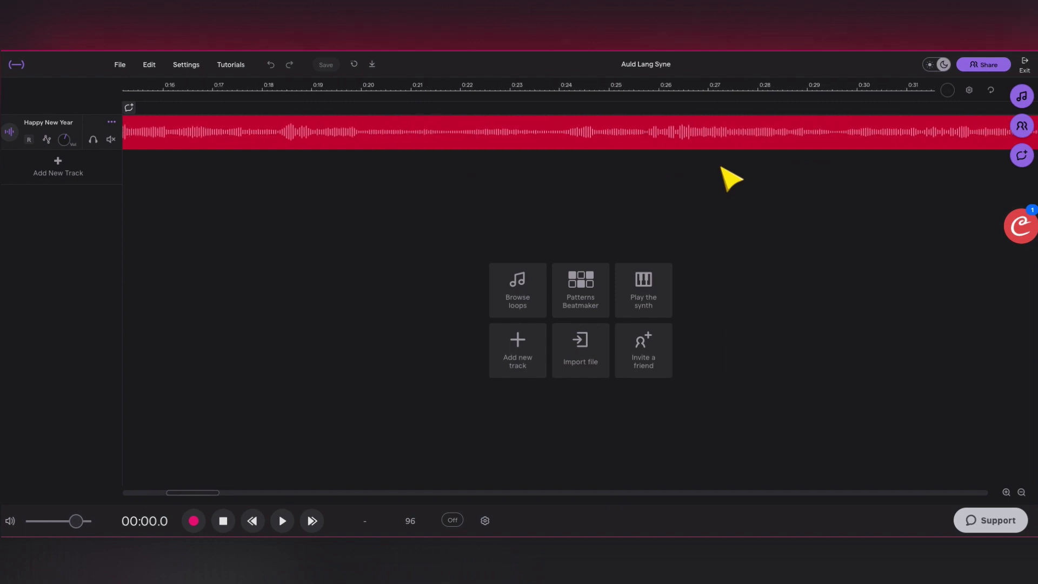
{"action": "scroll", "coordinate": [731, 178], "scroll_direction": "right", "scroll_amount": 20}
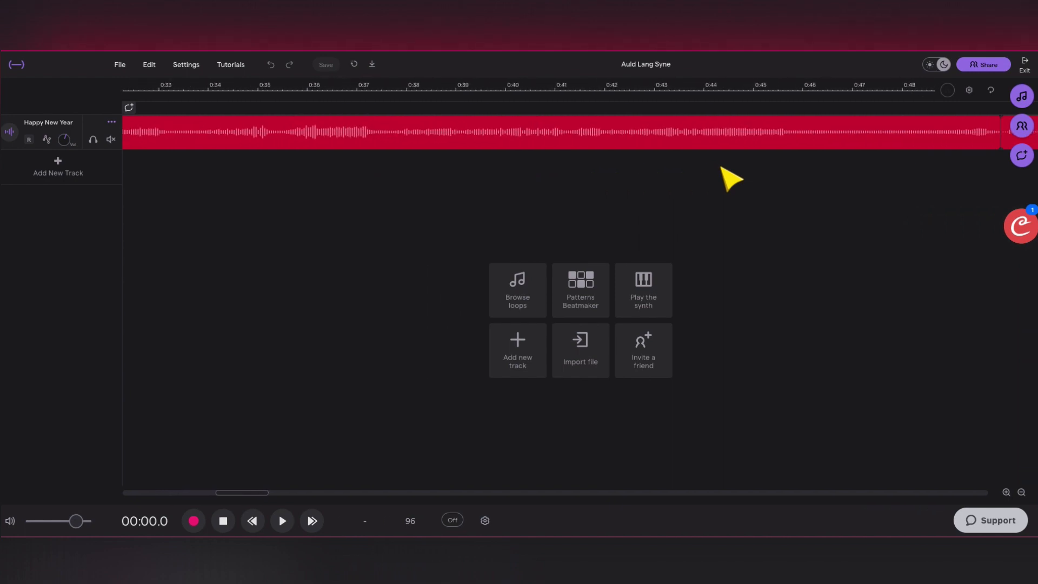
{"action": "left_click", "coordinate": [1022, 492]}
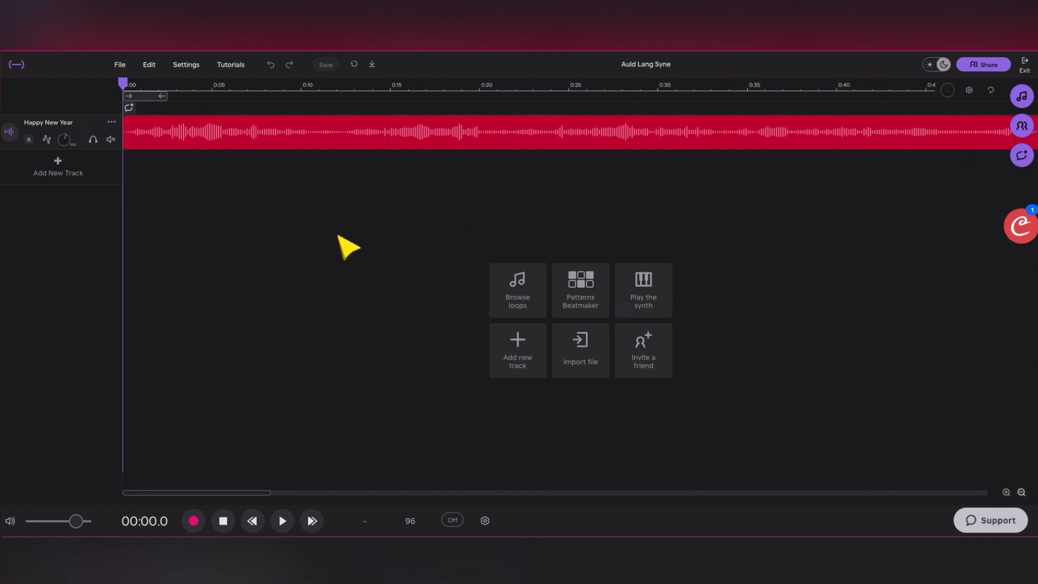
{"action": "scroll", "coordinate": [346, 246], "scroll_direction": "right", "scroll_amount": 5}
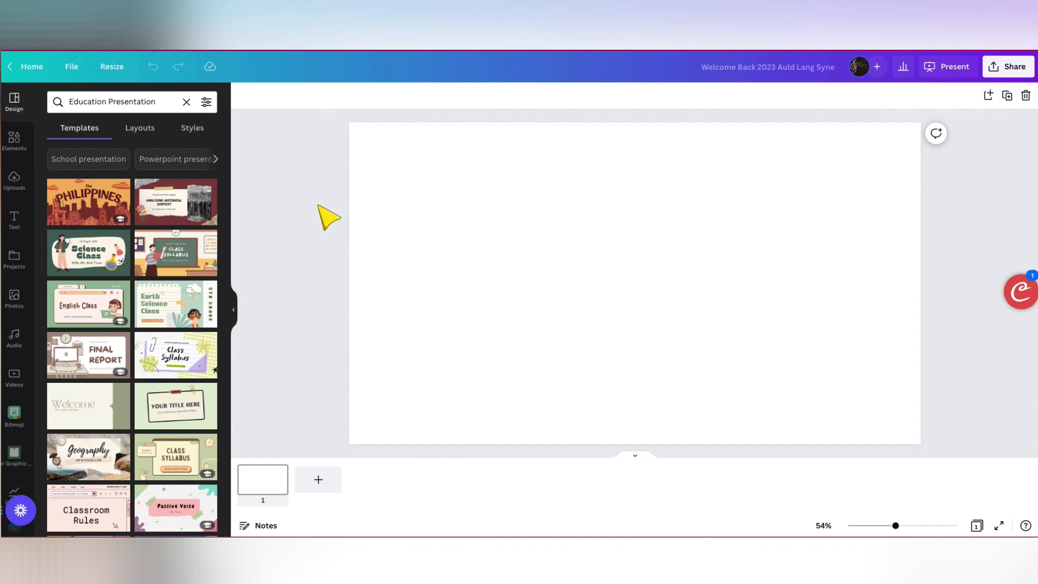
- Search the stock videos for "2023" and fill page 1 with the 15-second fireworks clip on black
{"action": "left_click", "coordinate": [13, 377]}
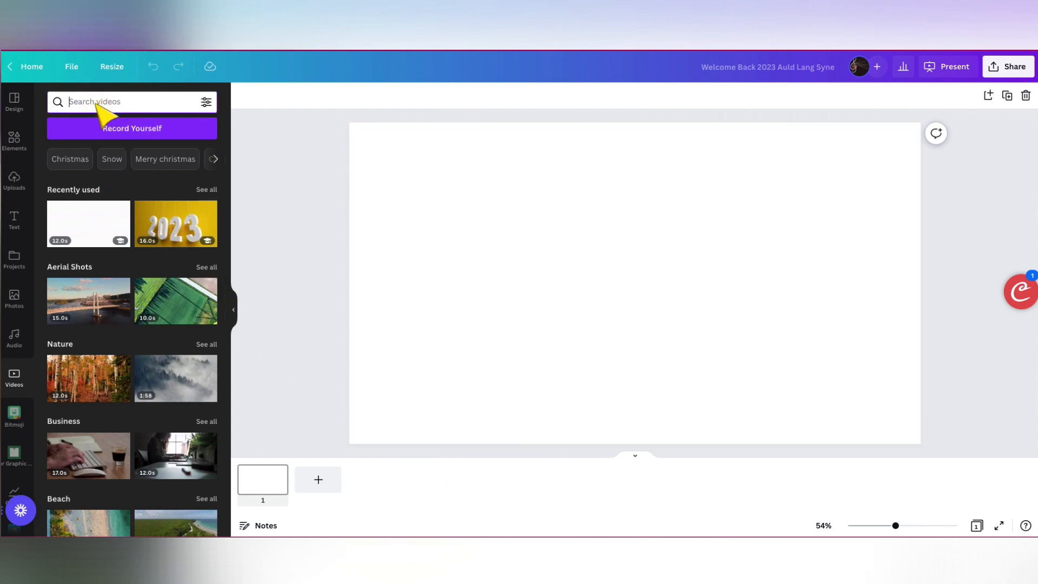
{"action": "type", "text": "2023"}
{"action": "key", "text": "Return"}
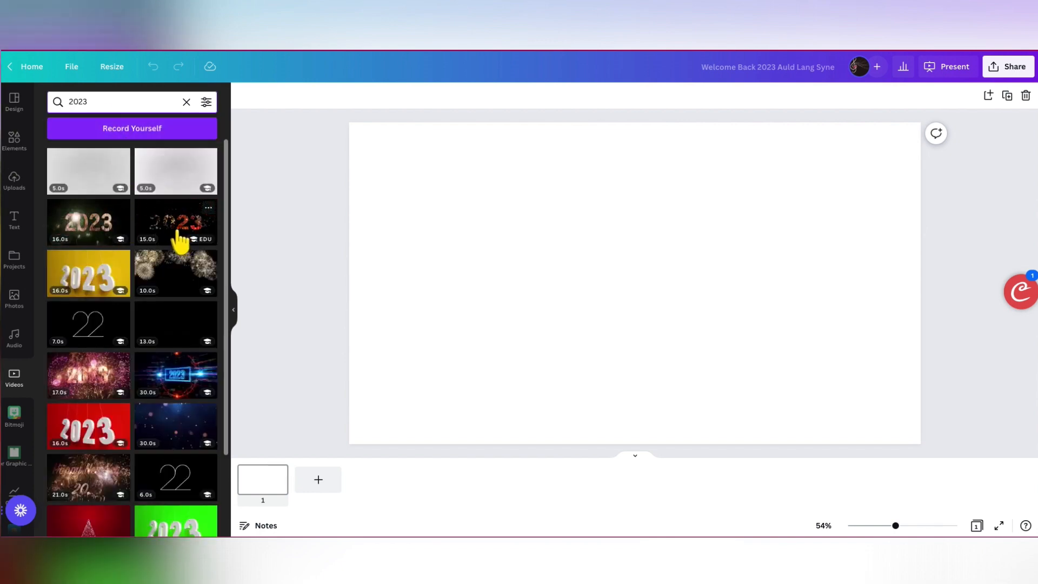
{"action": "left_click_drag", "start_coordinate": [174, 237], "coordinate": [267, 485]}
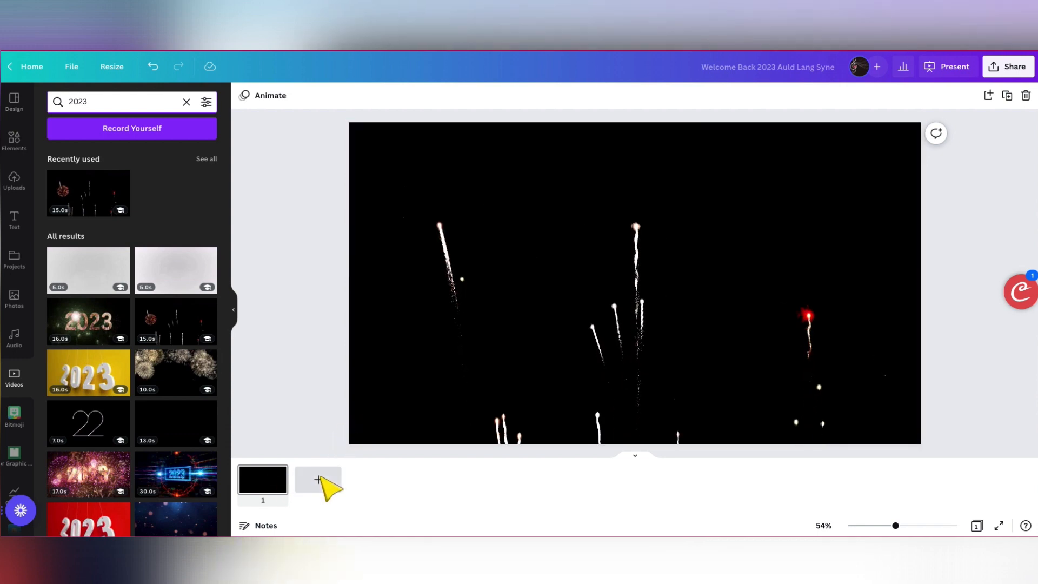
- Add two pages, filling page 2 with the 16-second 2023 fireworks video and page 3 with the 30-second dark blue bokeh video
{"action": "left_click", "coordinate": [318, 480]}
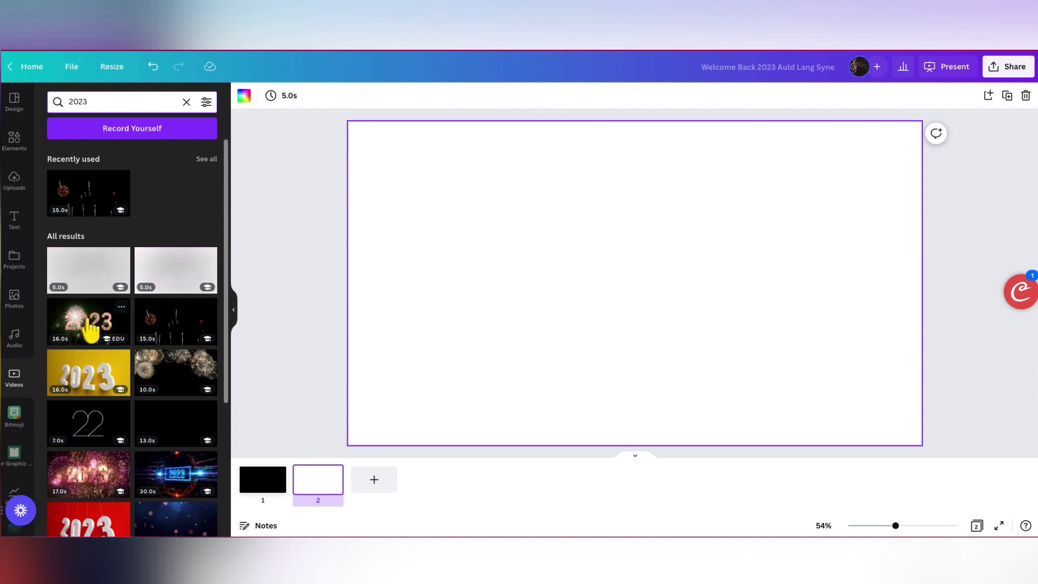
{"action": "left_click_drag", "start_coordinate": [90, 331], "coordinate": [371, 271]}
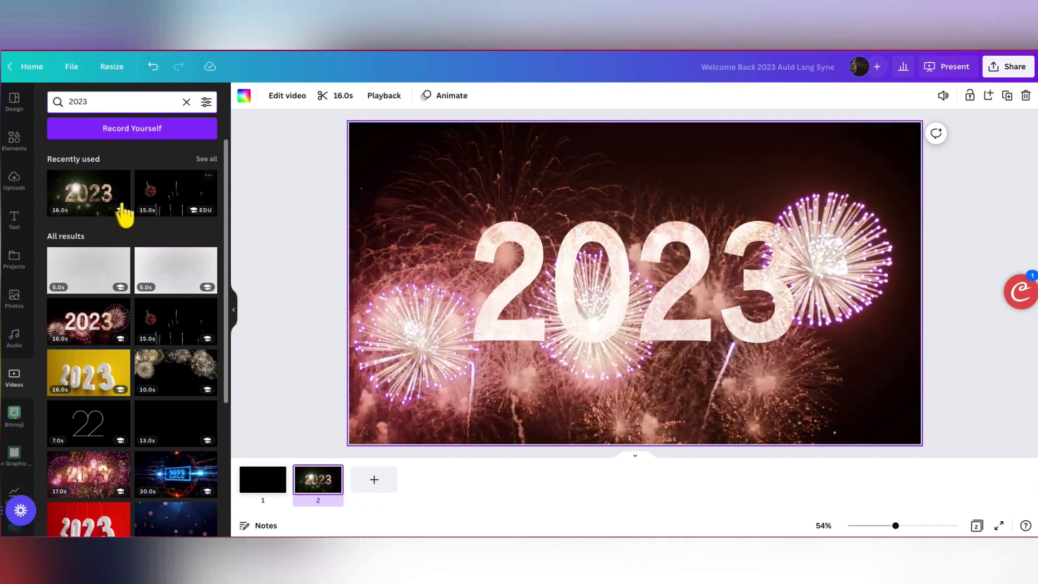
{"action": "left_click", "coordinate": [370, 482]}
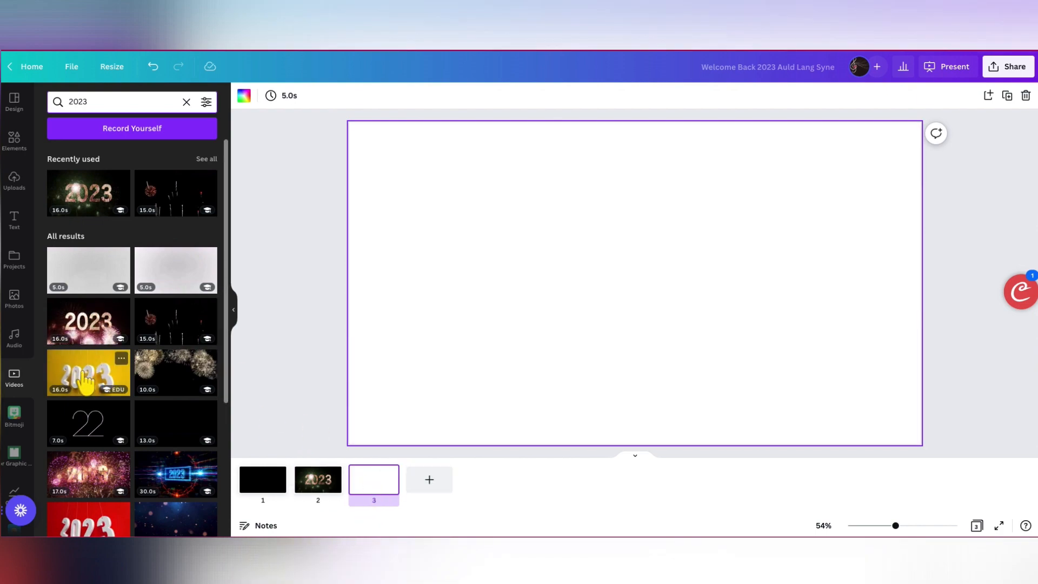
{"action": "scroll", "coordinate": [121, 422], "scroll_direction": "down", "scroll_amount": 3}
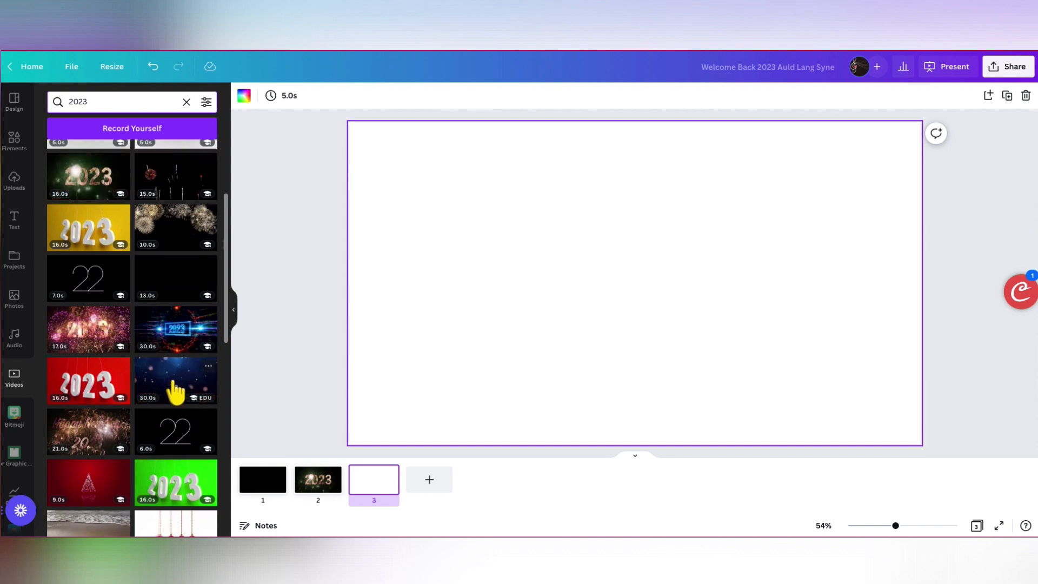
{"action": "left_click_drag", "start_coordinate": [172, 388], "coordinate": [364, 348]}
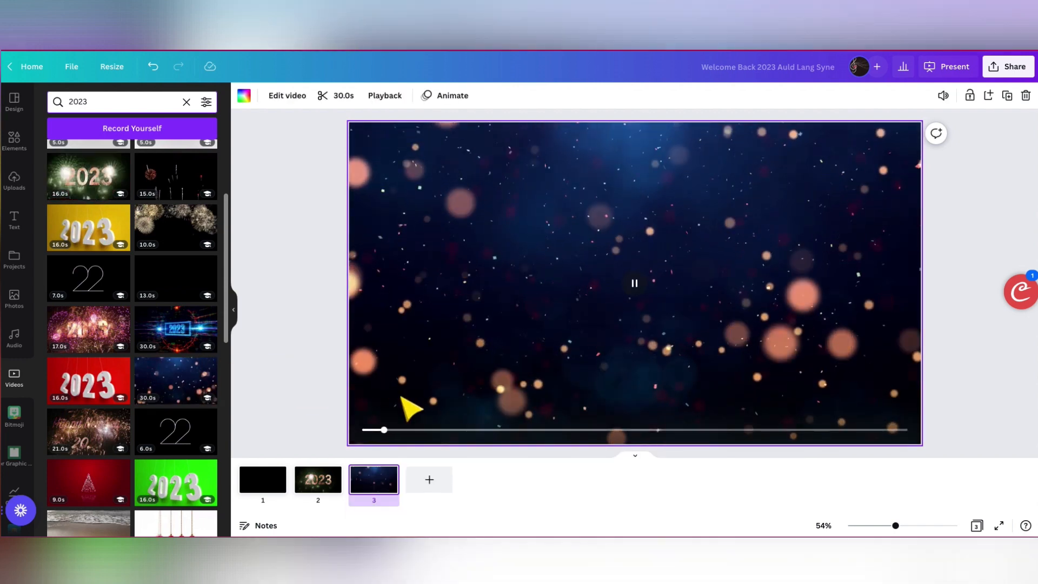
{"action": "left_click_drag", "start_coordinate": [400, 436], "coordinate": [364, 450]}
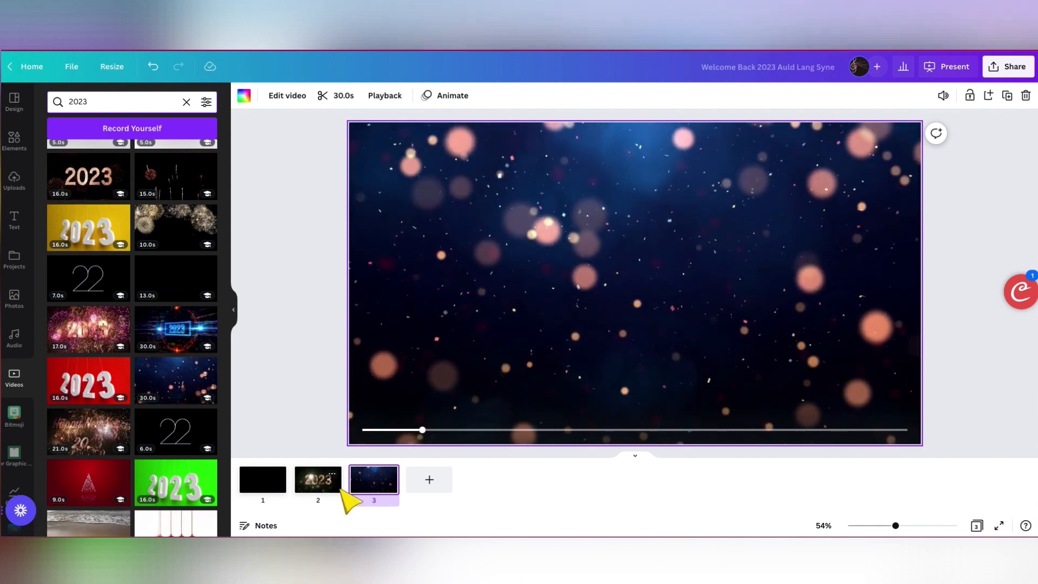
- Add a heading centred near the top of page 1 and set its font to Canva Student Font from the Handwriting fonts
{"action": "left_click", "coordinate": [263, 481]}
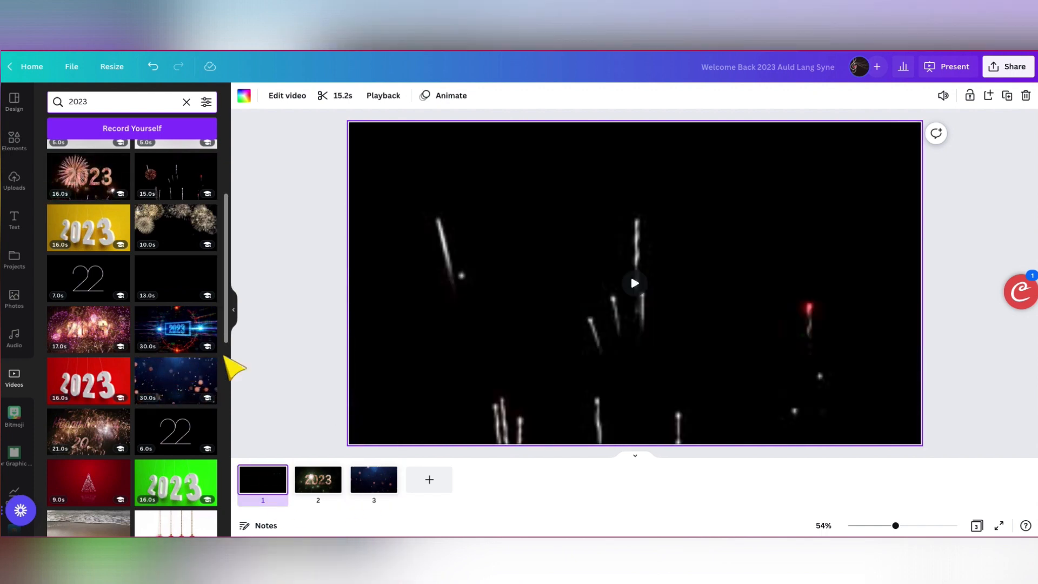
{"action": "left_click", "coordinate": [16, 216]}
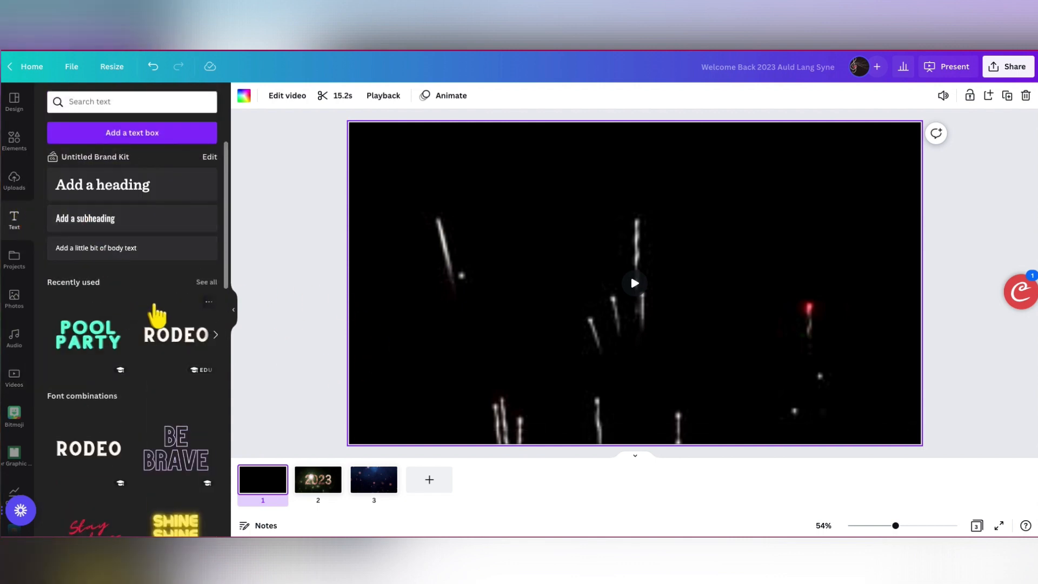
{"action": "scroll", "coordinate": [161, 373], "scroll_direction": "down", "scroll_amount": 3}
{"action": "scroll", "coordinate": [161, 373], "scroll_direction": "up", "scroll_amount": 3}
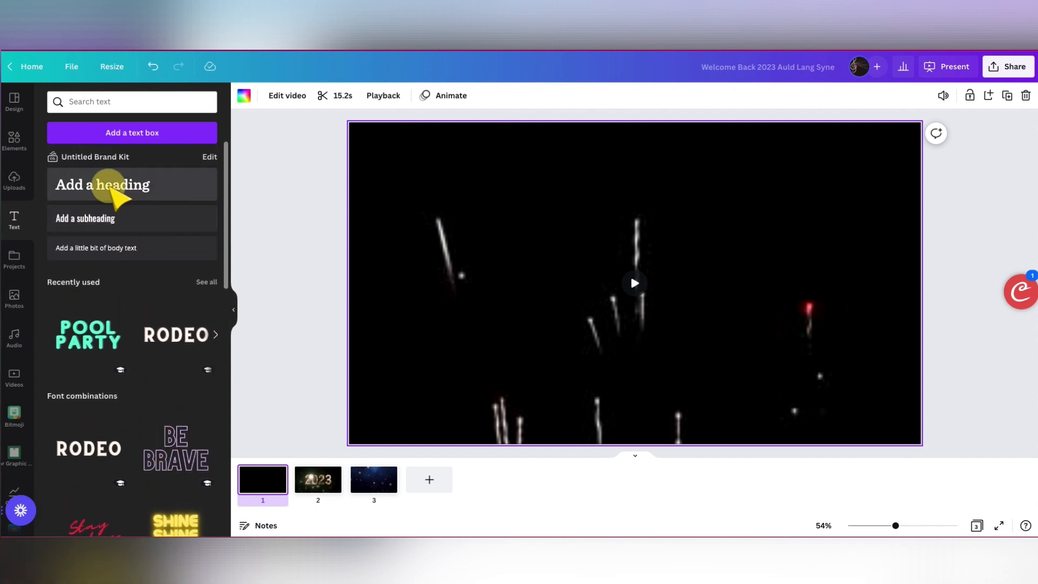
{"action": "left_click", "coordinate": [116, 187]}
{"action": "left_click_drag", "start_coordinate": [597, 275], "coordinate": [447, 167]}
{"action": "left_click_drag", "start_coordinate": [597, 273], "coordinate": [649, 170]}
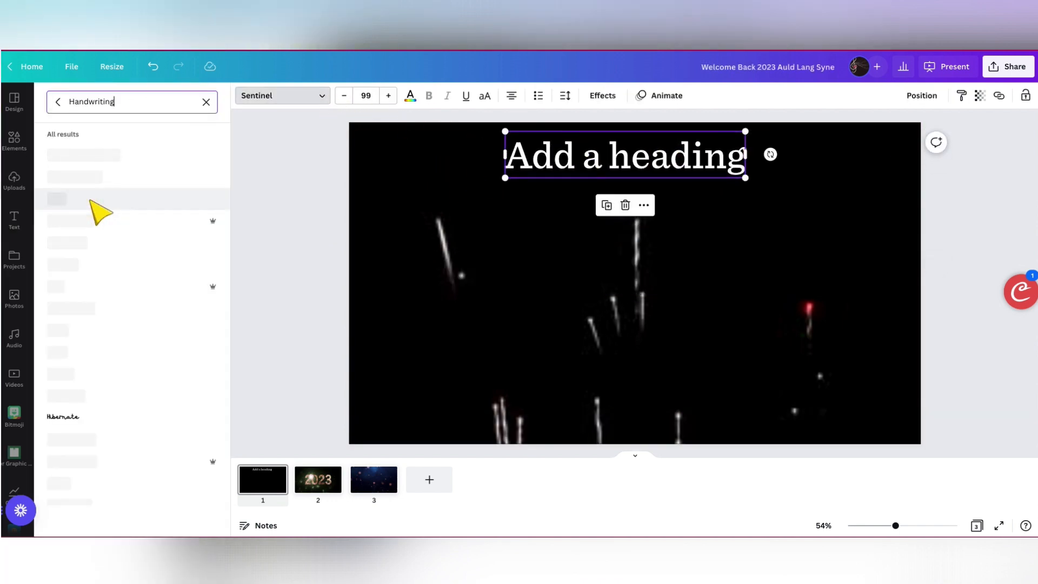
{"action": "left_click", "coordinate": [85, 178]}
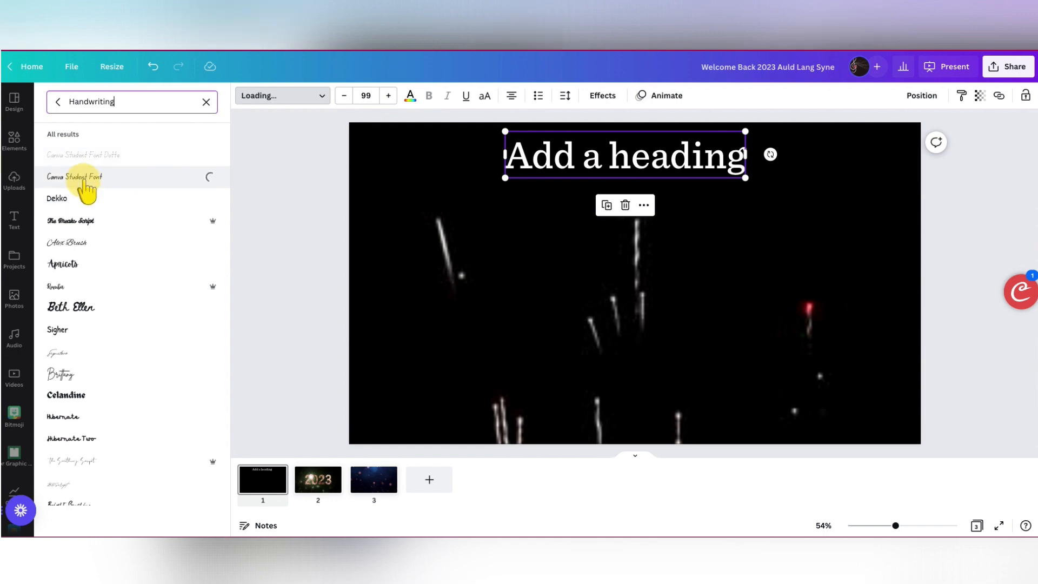
- Replace the heading text on page 1 with "Auld Lang Syne" and "Rhythm Play-Along" on two lines
{"action": "left_click", "coordinate": [566, 158]}
{"action": "double_click", "coordinate": [569, 160]}
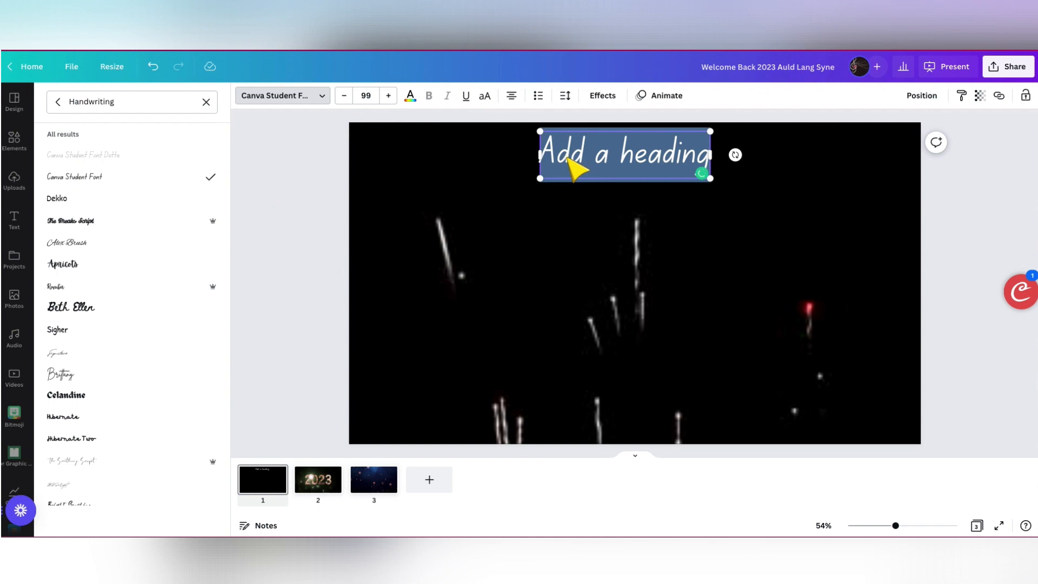
{"action": "type", "text": "Auld Lang S"}
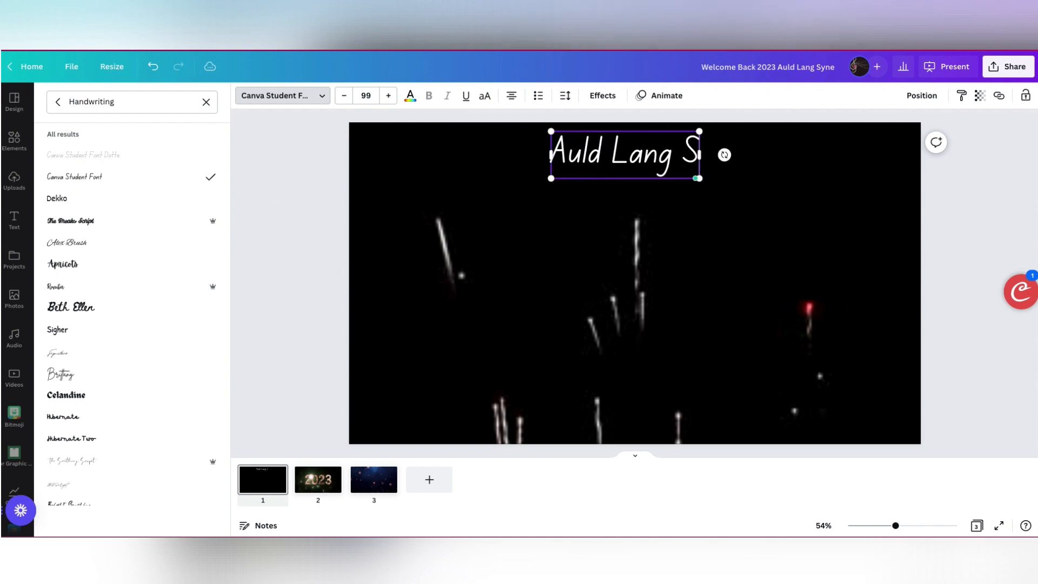
{"action": "type", "text": "yne"}
{"action": "key", "text": "Return"}
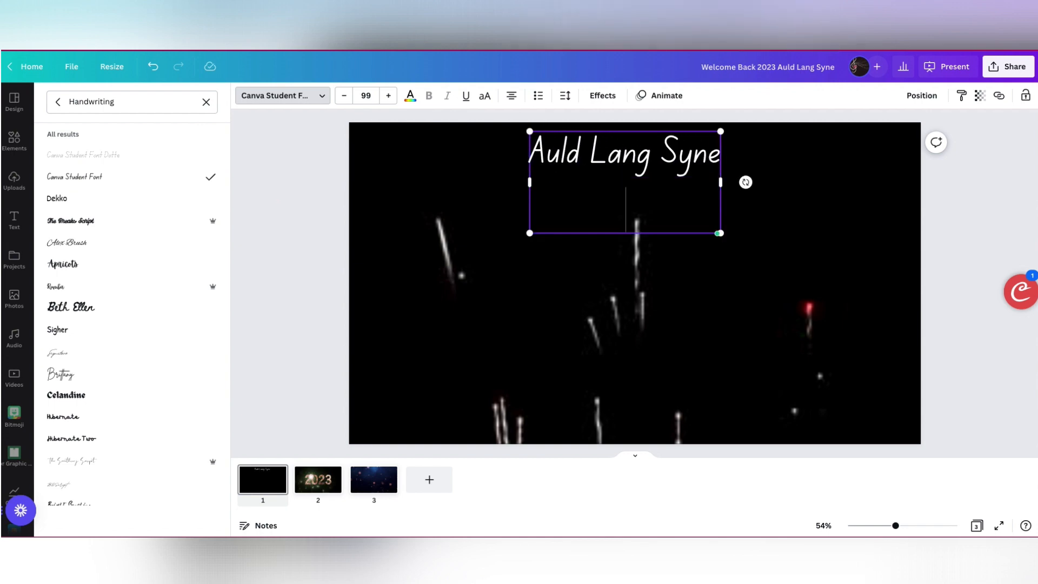
{"action": "type", "text": "Rhythm "}
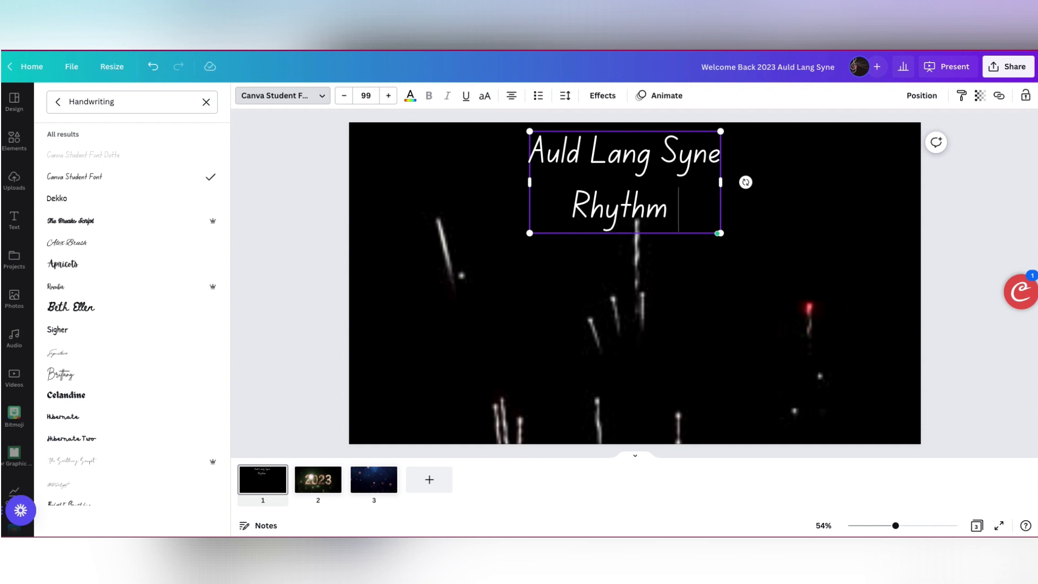
{"action": "type", "text": "Play-Along"}
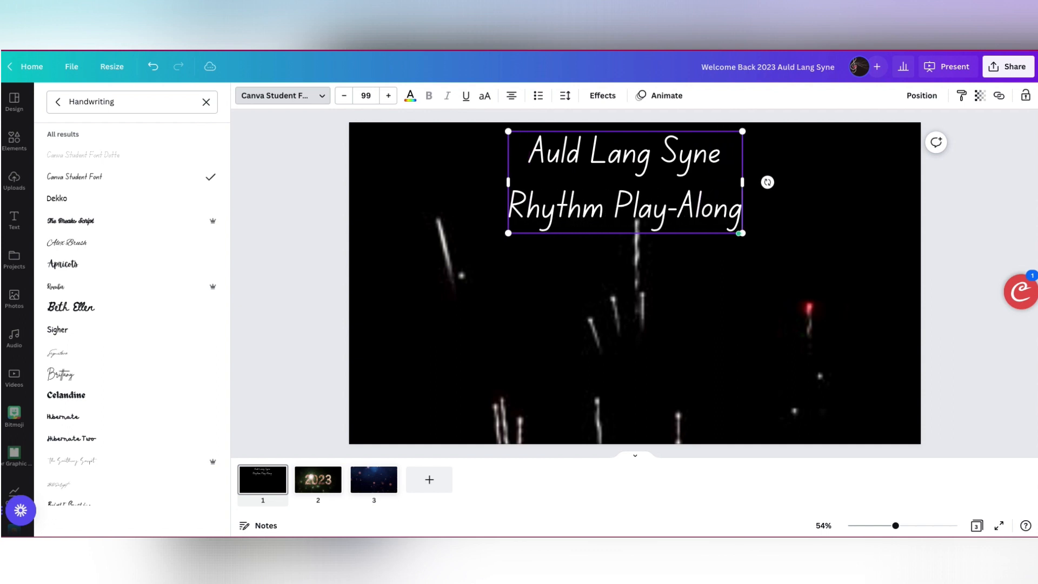
{"action": "left_click", "coordinate": [766, 277]}
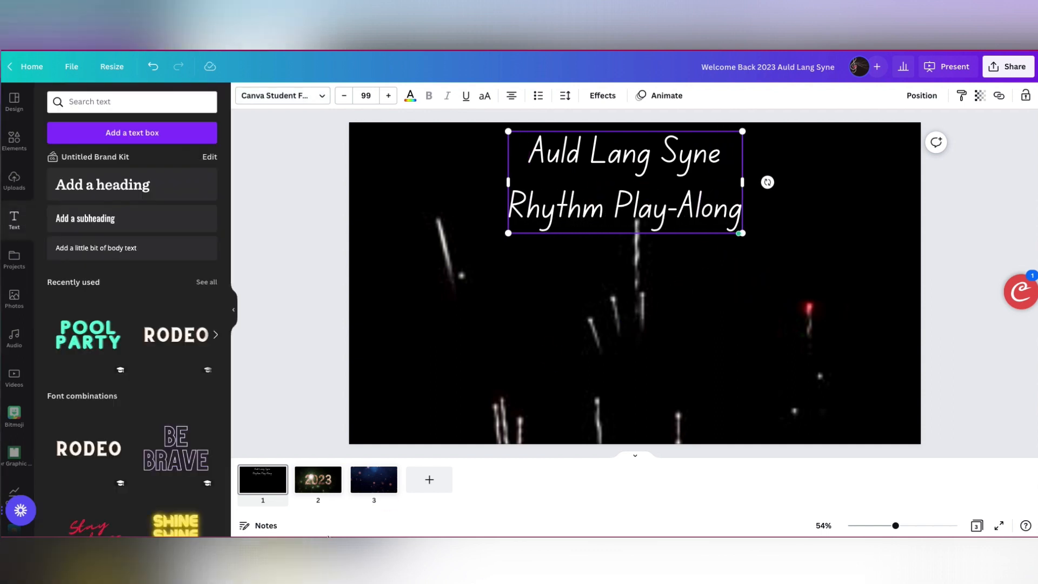
- Move the "Learning Guitar" text with its YouTube link down into the lower-right corner of page 2
{"action": "left_click", "coordinate": [307, 483]}
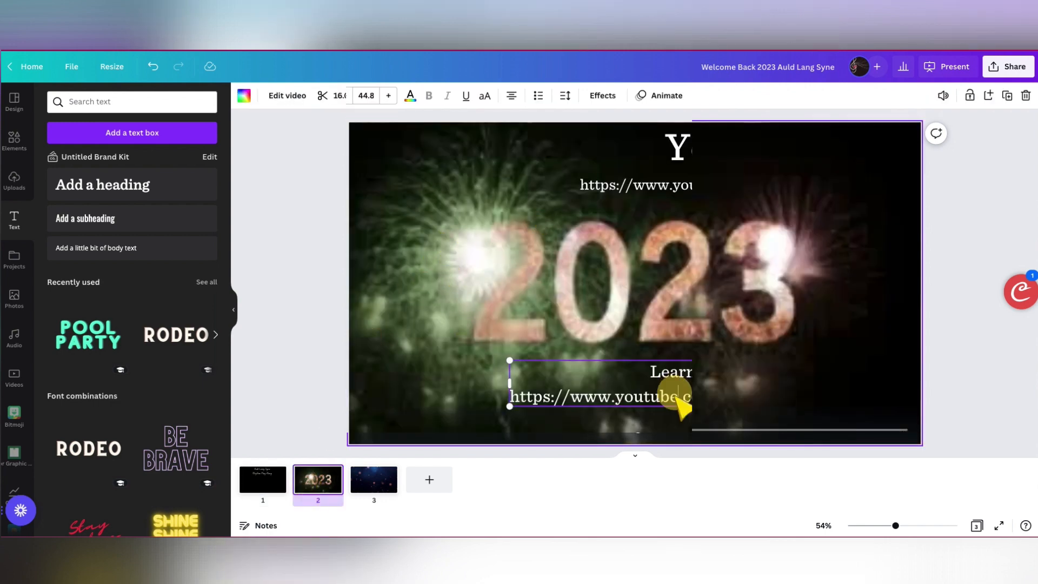
{"action": "left_click", "coordinate": [677, 398]}
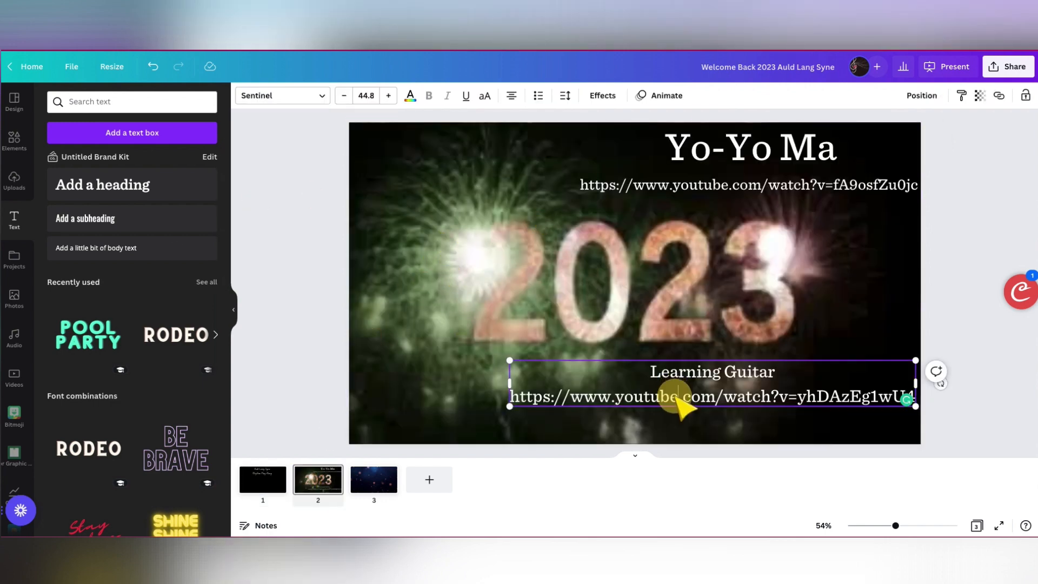
{"action": "left_click", "coordinate": [712, 351]}
{"action": "left_click_drag", "start_coordinate": [699, 367], "coordinate": [708, 403]}
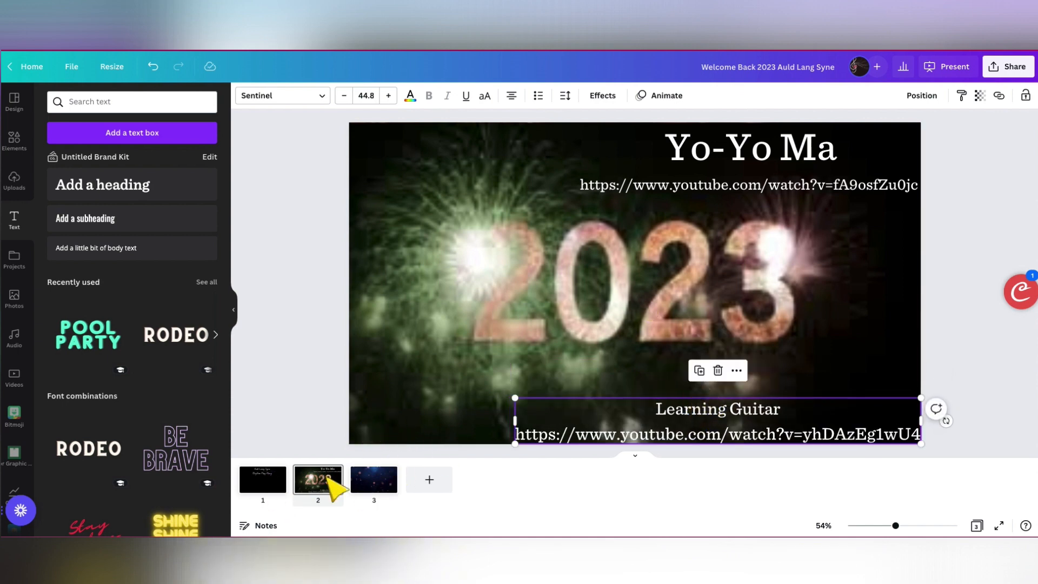
- Set the transparency of the bokeh background video on page 3 to 29
{"action": "left_click", "coordinate": [373, 484]}
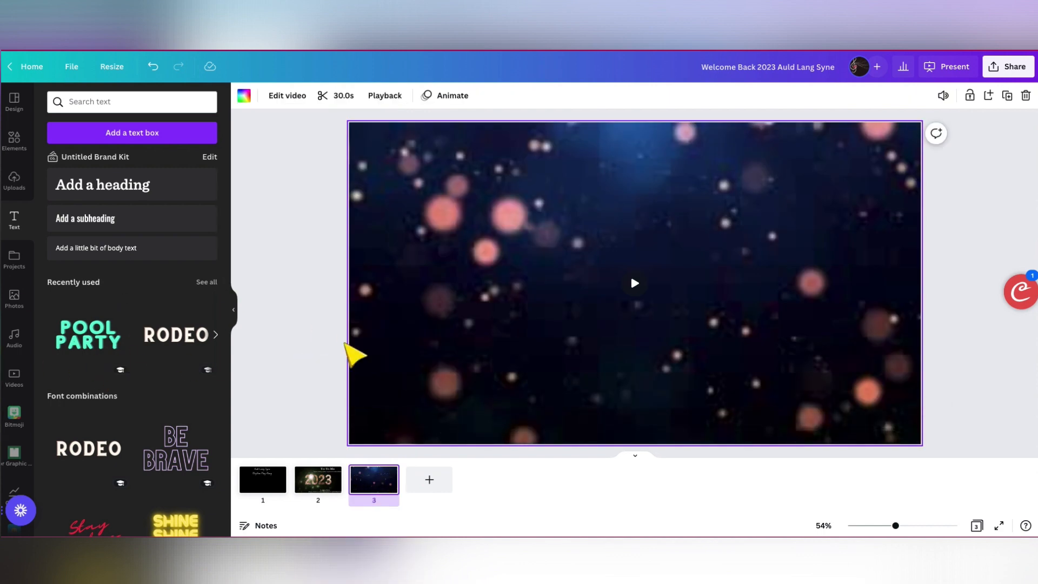
{"action": "left_click", "coordinate": [419, 317]}
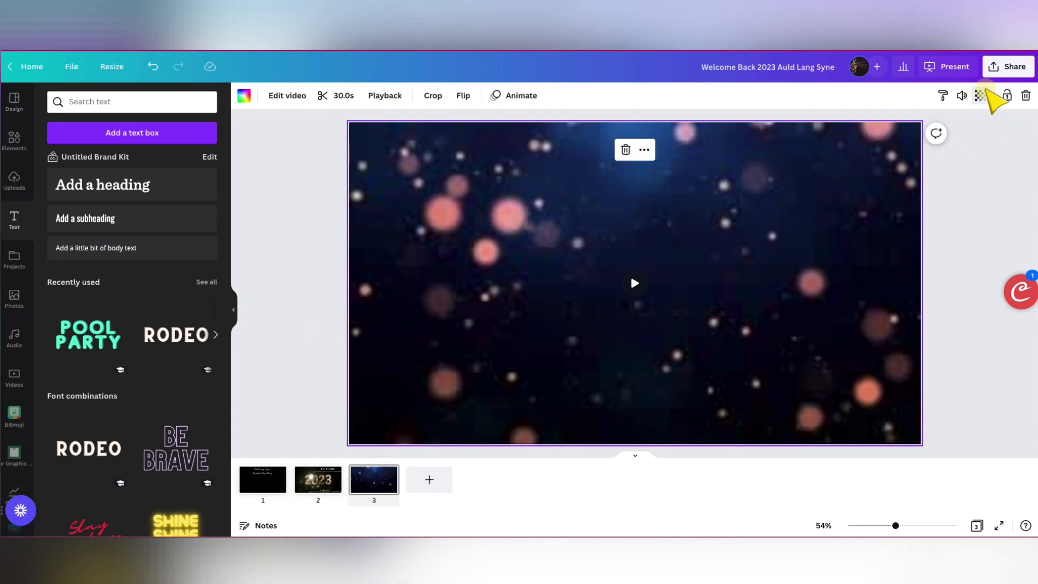
{"action": "left_click", "coordinate": [980, 95]}
{"action": "left_click_drag", "start_coordinate": [965, 140], "coordinate": [899, 141]}
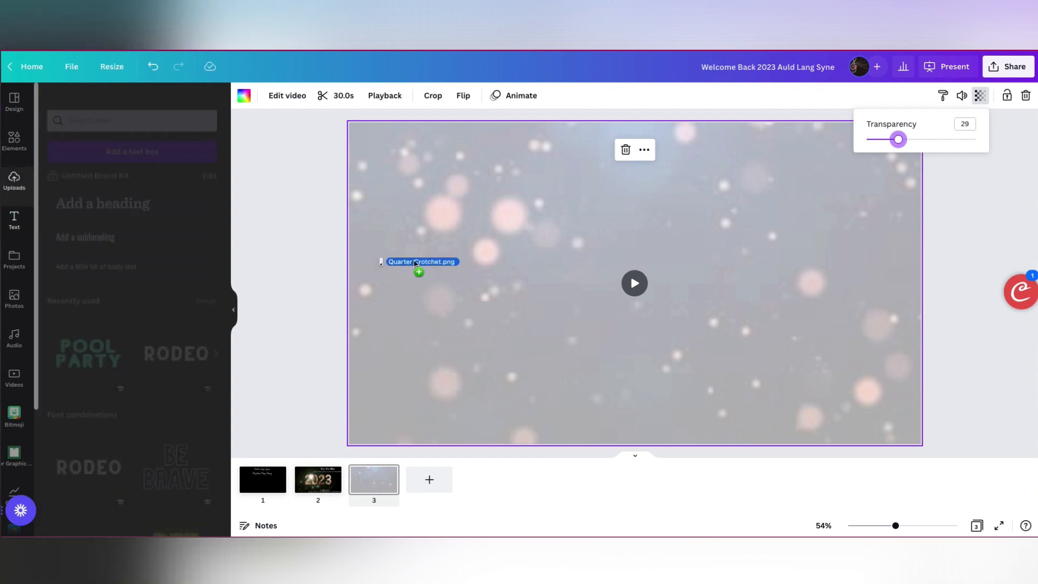
- Upload Quarter Crotchet.png and the dotted quarter note image onto page 3, placing them side by side from the lower-left corner
{"action": "left_click_drag", "start_coordinate": [417, 262], "coordinate": [524, 246]}
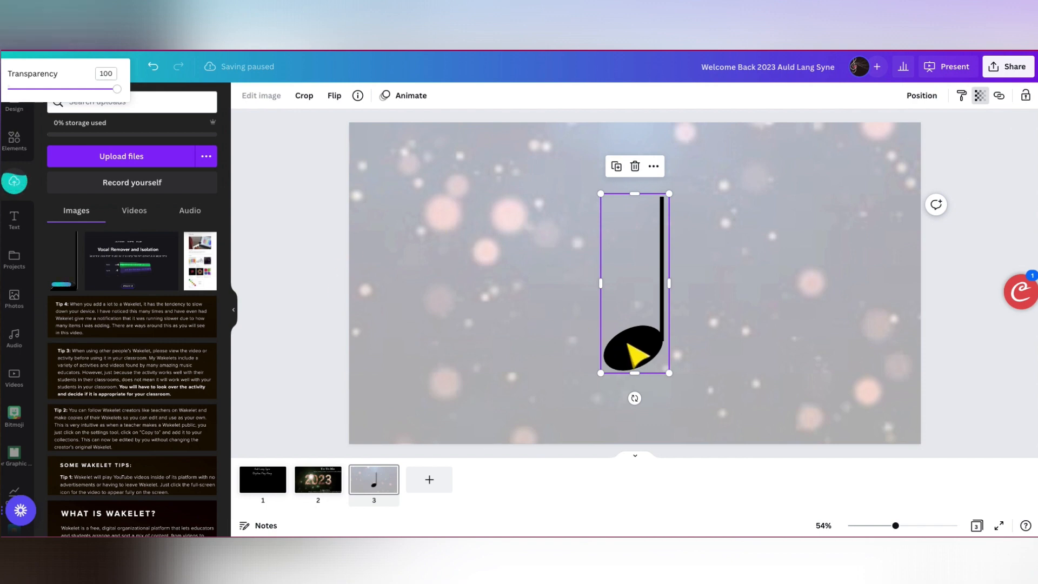
{"action": "left_click_drag", "start_coordinate": [629, 352], "coordinate": [379, 426]}
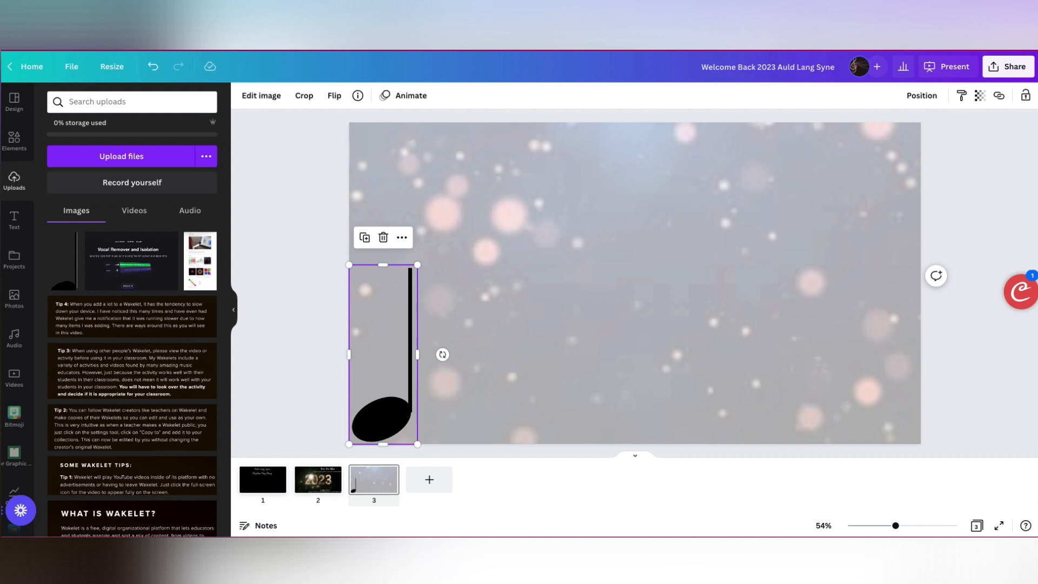
{"action": "left_click_drag", "start_coordinate": [2, 181], "coordinate": [616, 279]}
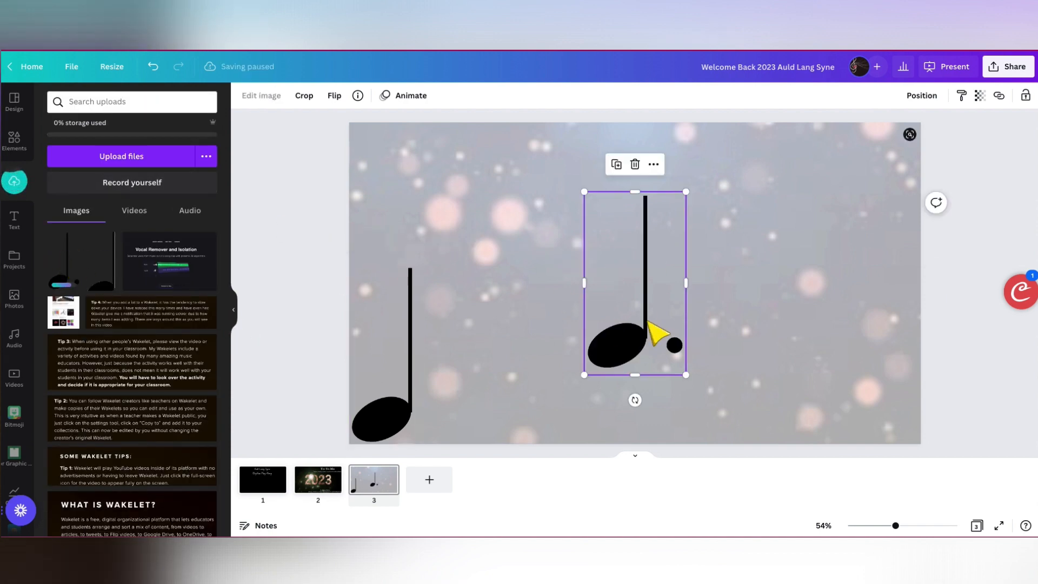
{"action": "left_click_drag", "start_coordinate": [627, 345], "coordinate": [482, 413]}
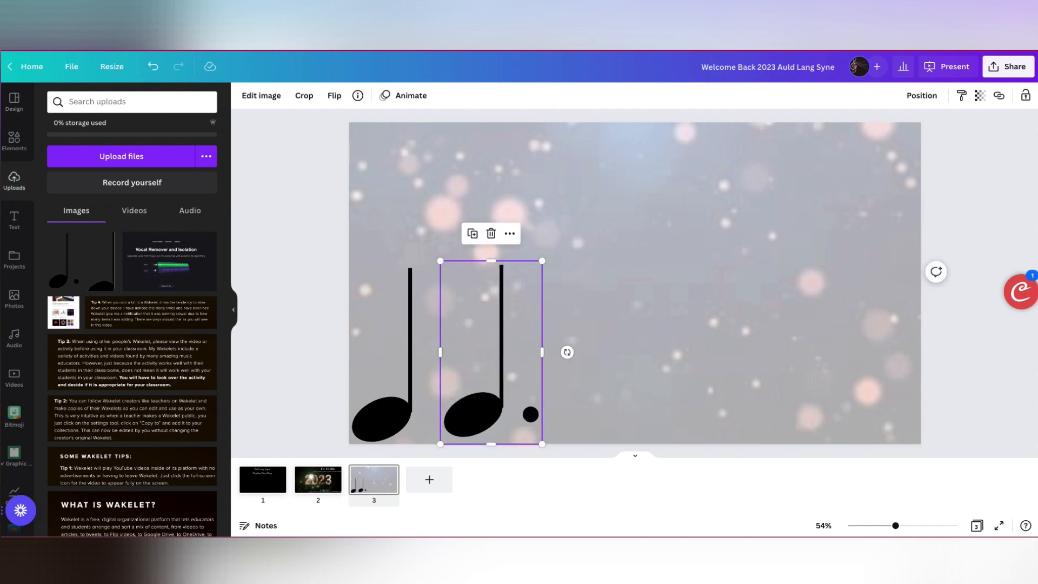
- Upload Eighth Note Quavers 2 joined.png from the eighth-note Stems up folder and place it at the lower right of page 3
{"action": "left_click_drag", "start_coordinate": [0, 38], "coordinate": [637, 75]}
{"action": "left_click", "coordinate": [671, 67]}
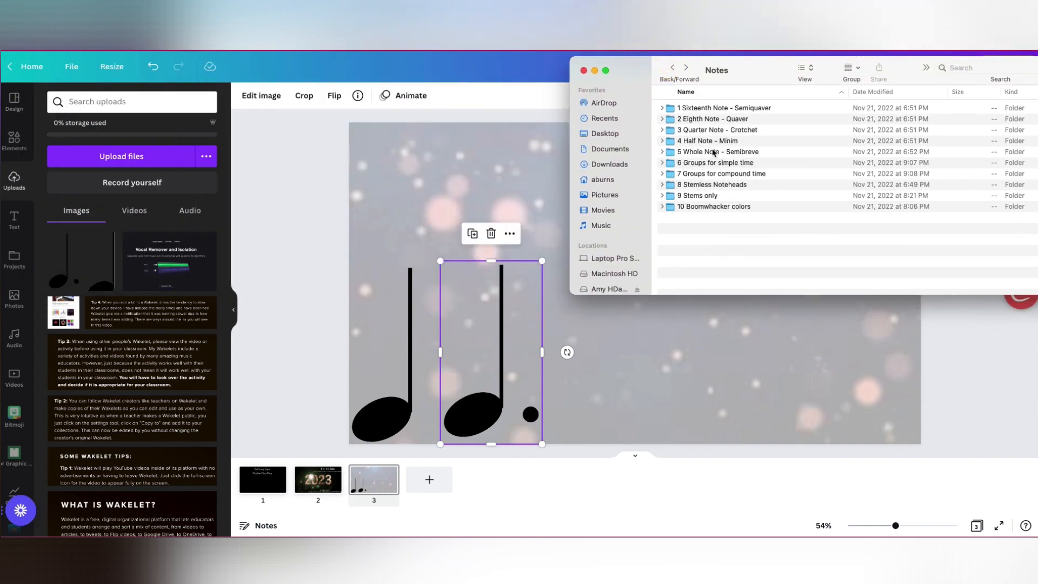
{"action": "double_click", "coordinate": [694, 119]}
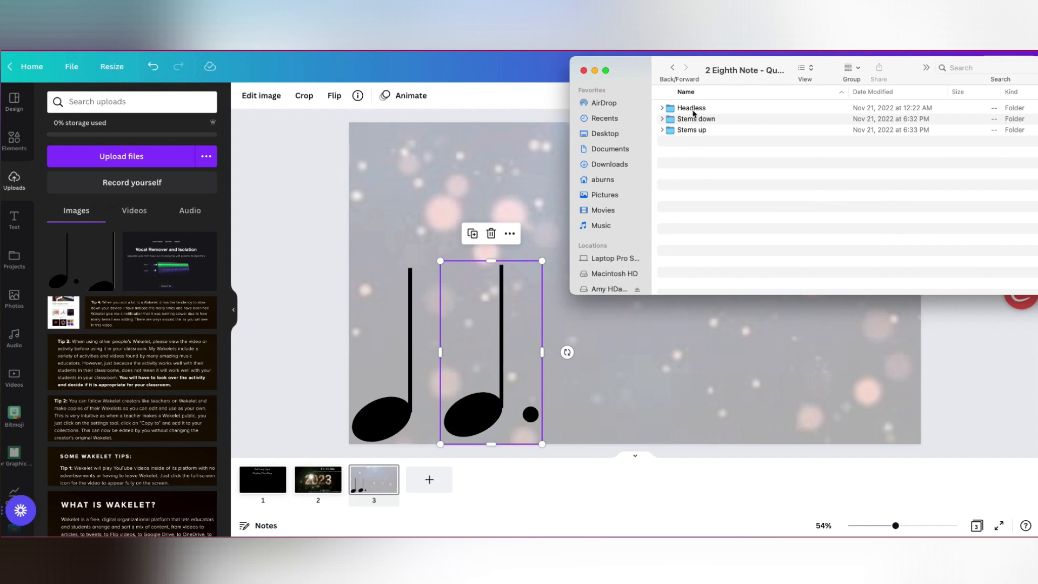
{"action": "double_click", "coordinate": [695, 131]}
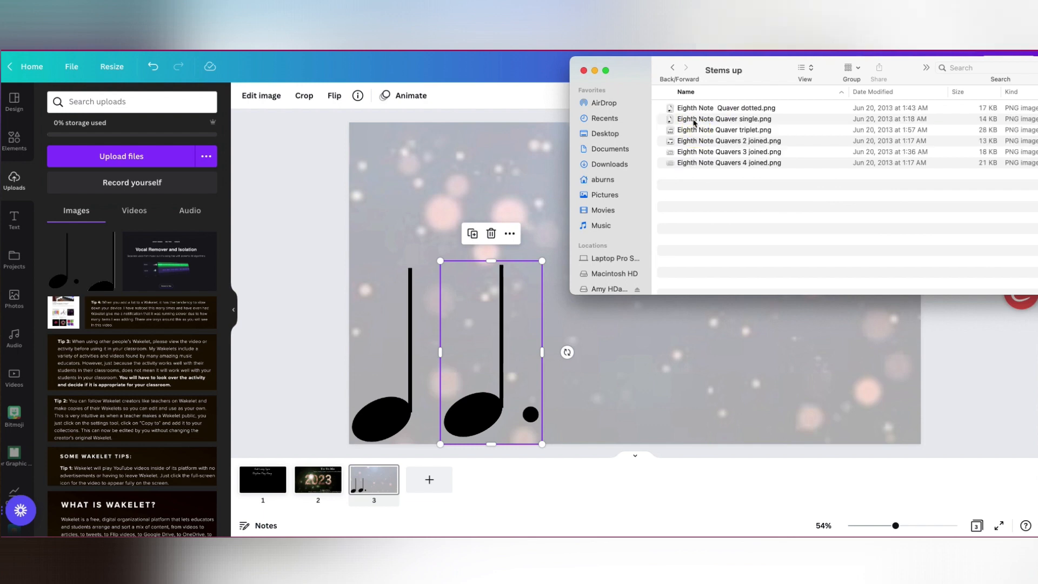
{"action": "left_click_drag", "start_coordinate": [698, 141], "coordinate": [661, 367]}
{"action": "left_click_drag", "start_coordinate": [576, 350], "coordinate": [690, 425]}
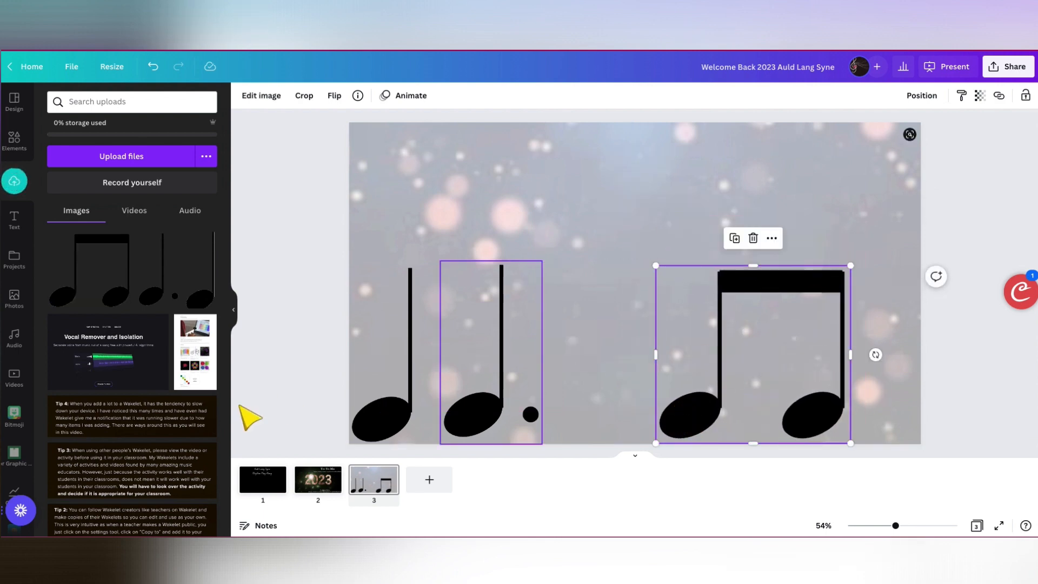
- Upload Eighth Note Quaver single.png between the dotted quarter note and the joined pair, and shift the pair slightly up and right
{"action": "key", "text": "super+Tab"}
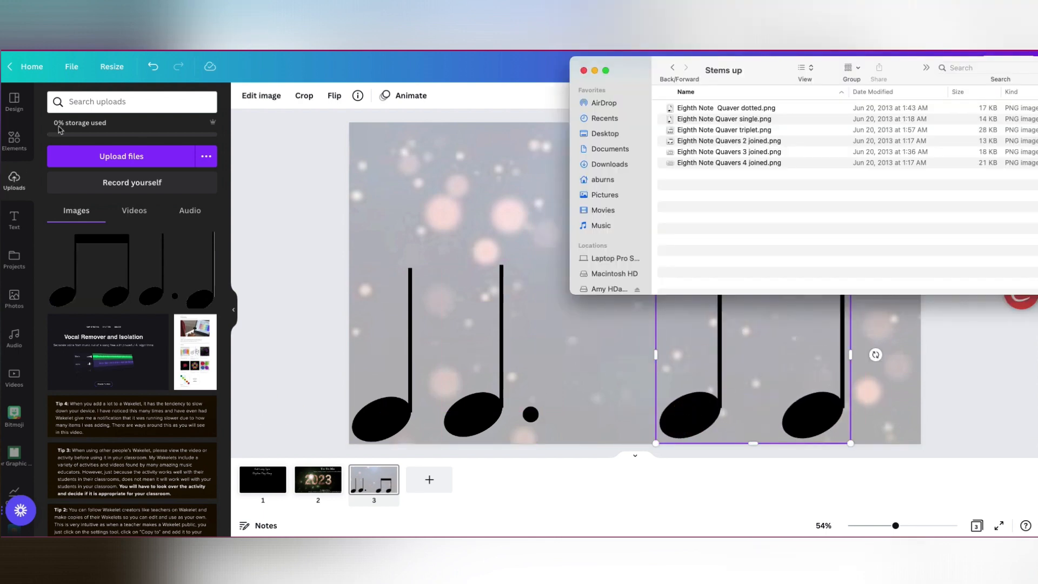
{"action": "left_click_drag", "start_coordinate": [690, 114], "coordinate": [577, 416]}
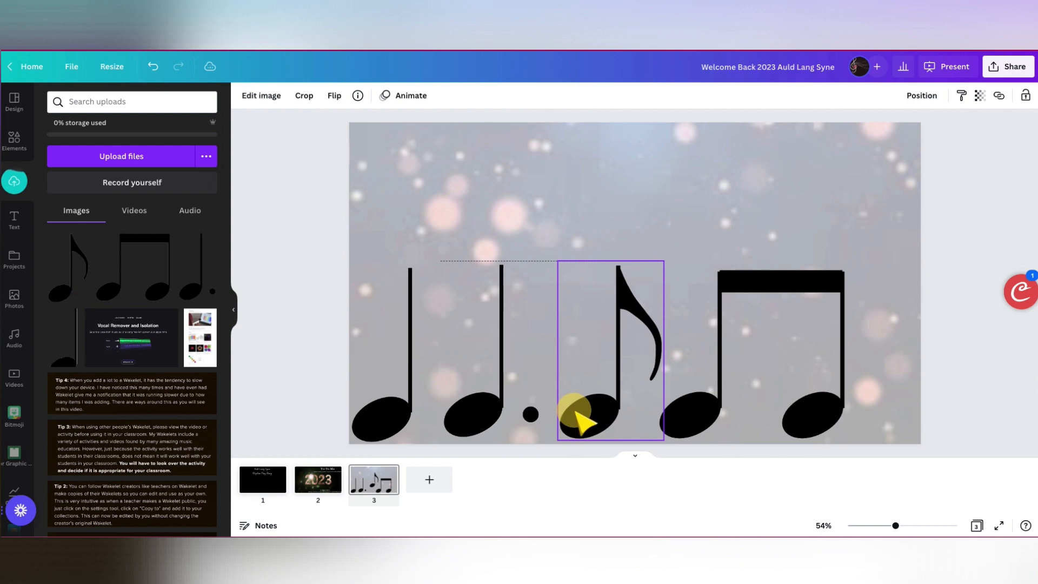
{"action": "left_click", "coordinate": [707, 417]}
{"action": "left_click_drag", "start_coordinate": [707, 417], "coordinate": [718, 417]}
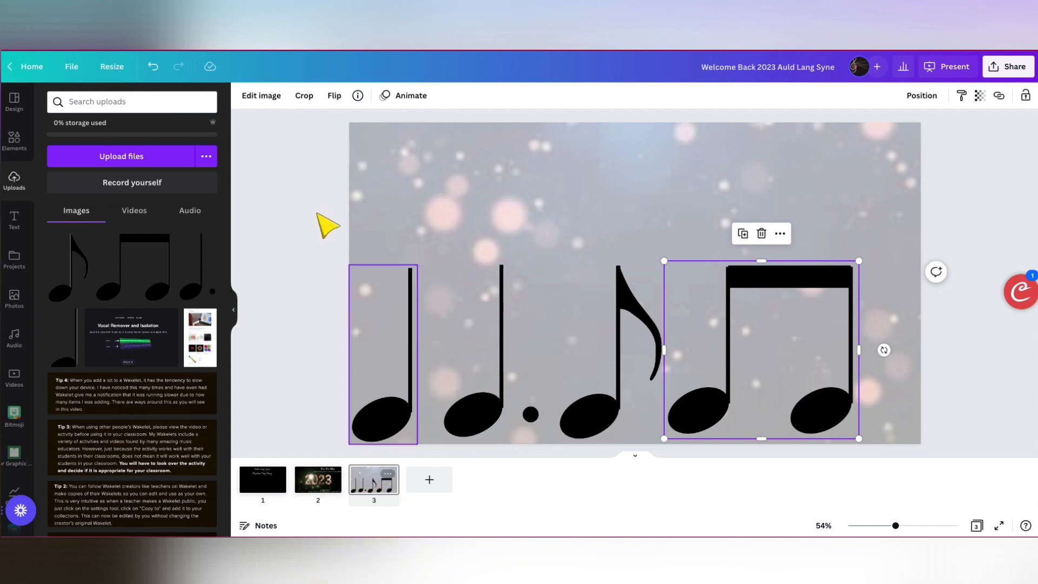
- Add a heading reading "Musical Concepts" centred near the top of page 3
{"action": "left_click", "coordinate": [17, 220]}
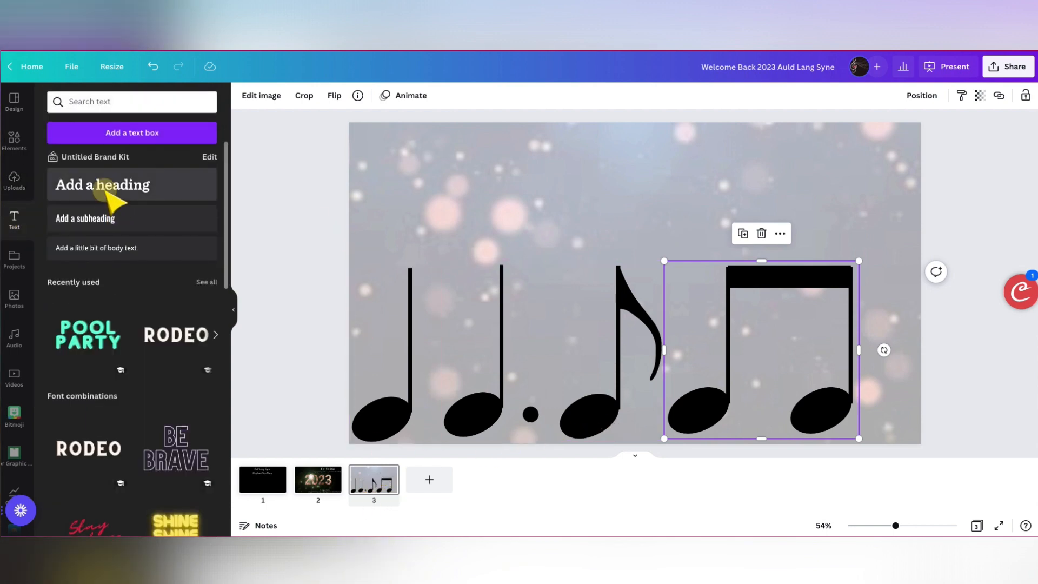
{"action": "left_click", "coordinate": [108, 187]}
{"action": "left_click_drag", "start_coordinate": [597, 276], "coordinate": [478, 184]}
{"action": "left_click", "coordinate": [622, 191]}
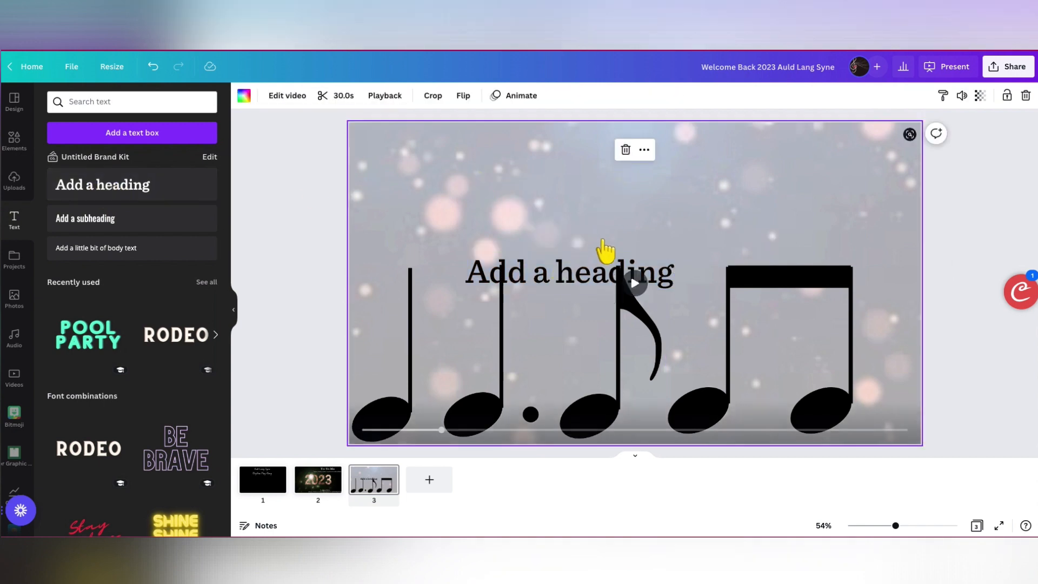
{"action": "left_click", "coordinate": [608, 256]}
{"action": "left_click_drag", "start_coordinate": [595, 279], "coordinate": [649, 165]}
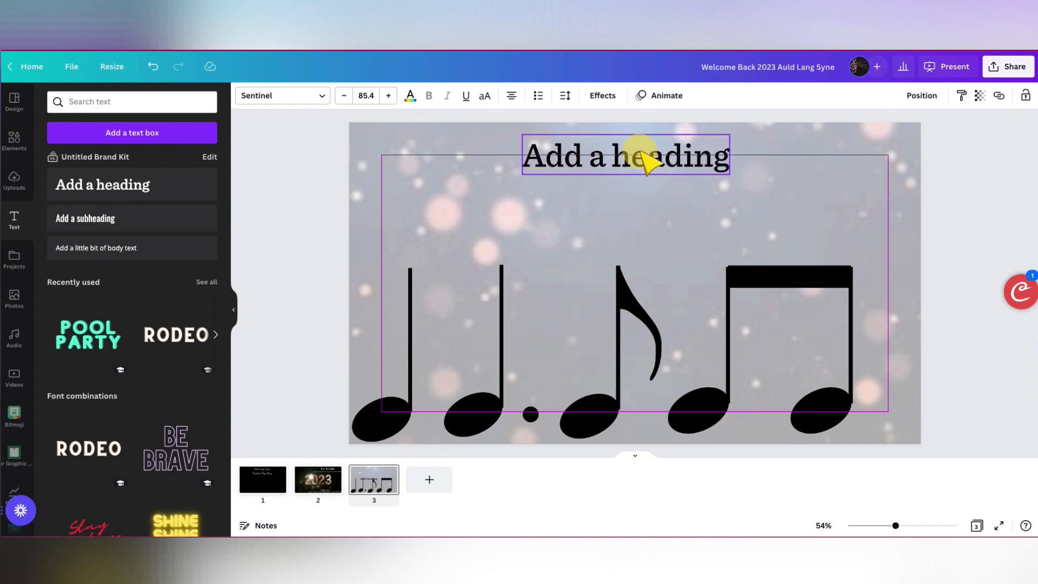
{"action": "double_click", "coordinate": [649, 165]}
{"action": "type", "text": "Mus"}
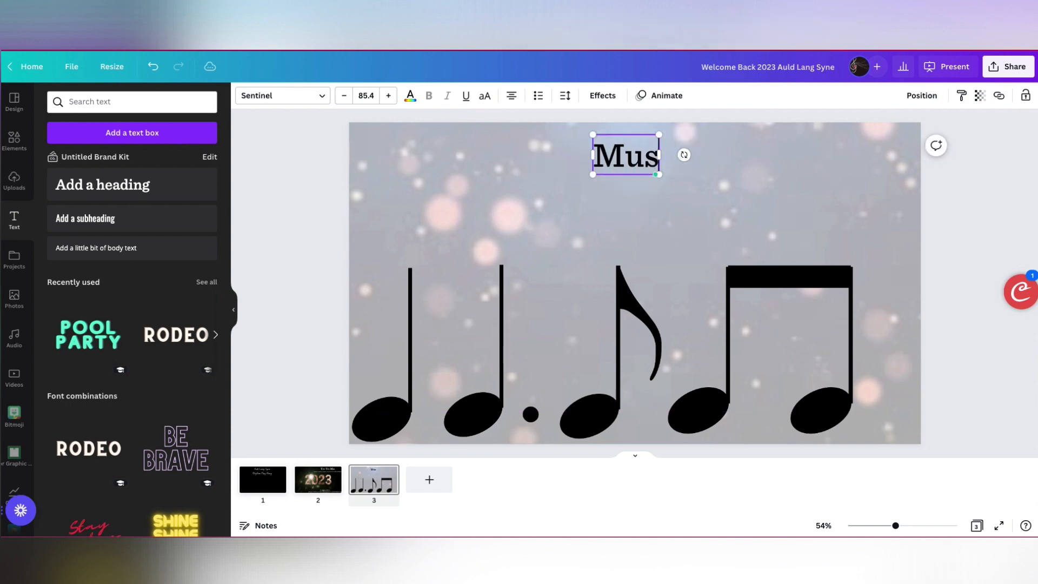
{"action": "type", "text": "ical Concepts"}
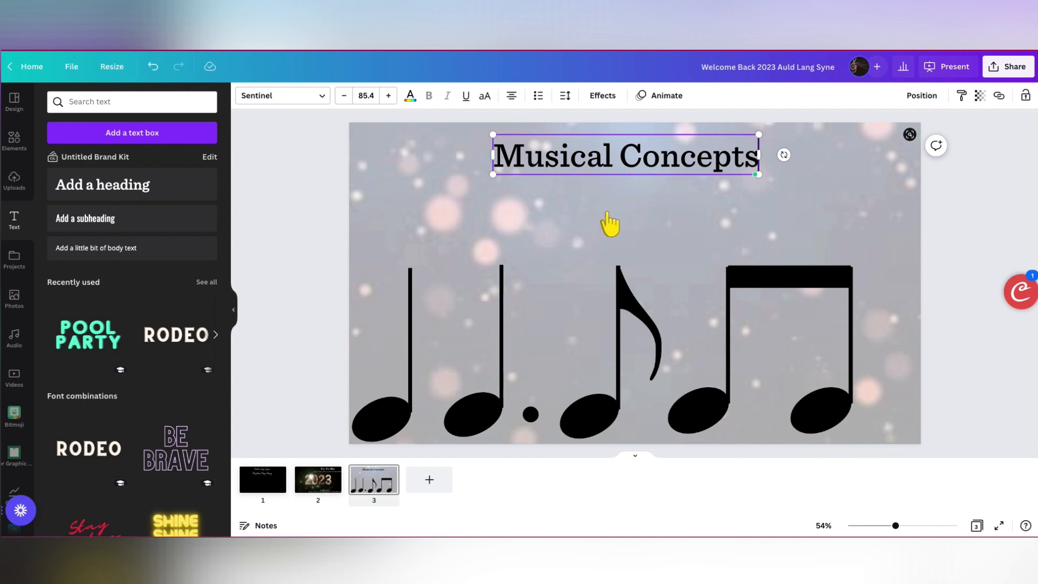
{"action": "left_click", "coordinate": [660, 250]}
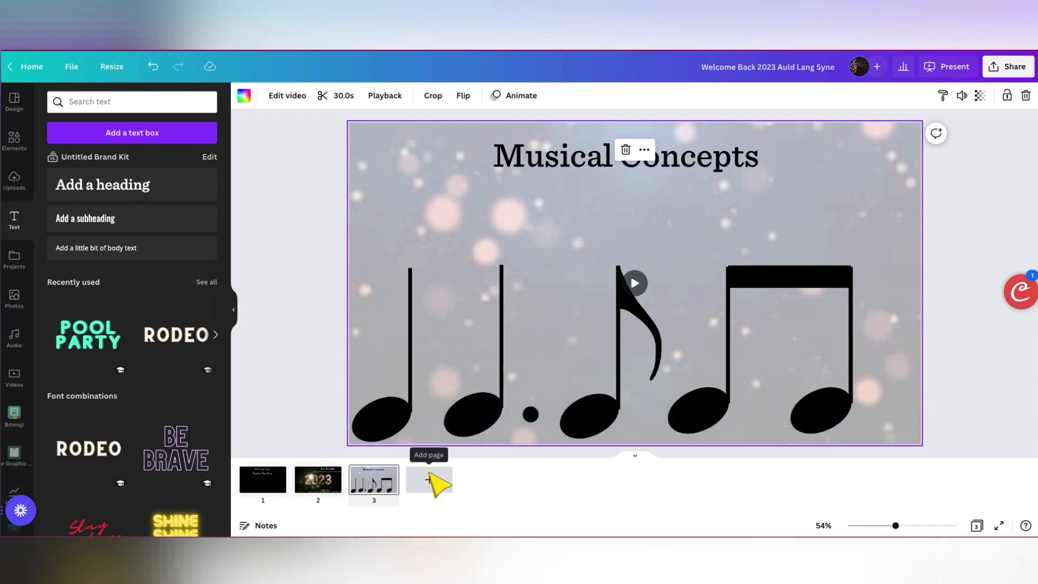
- Add page 4 and search the stock photos for "new years" to find a background
{"action": "left_click", "coordinate": [430, 476]}
{"action": "left_click", "coordinate": [16, 300]}
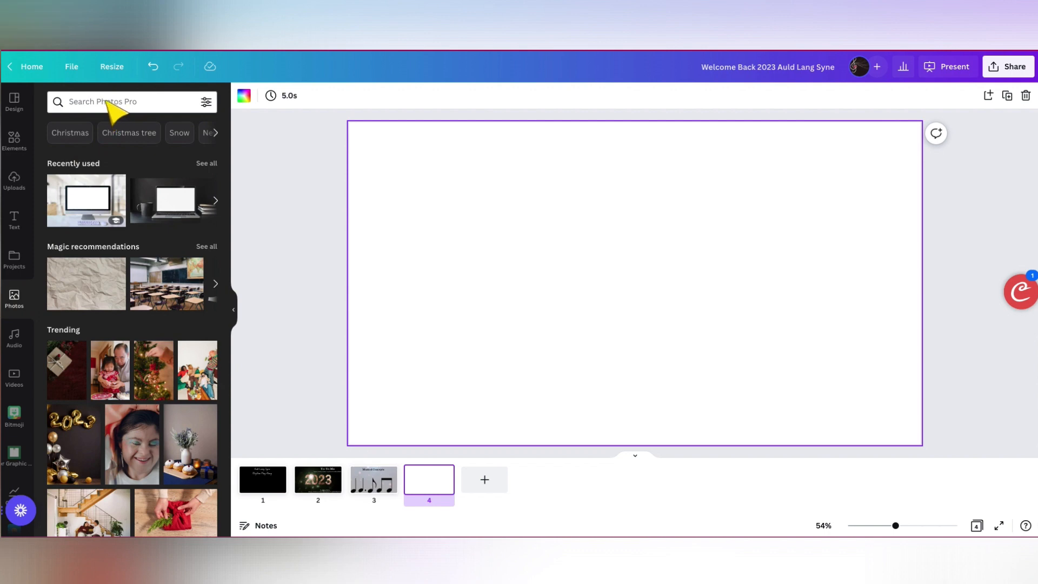
{"action": "left_click", "coordinate": [108, 101]}
{"action": "type", "text": "new years"}
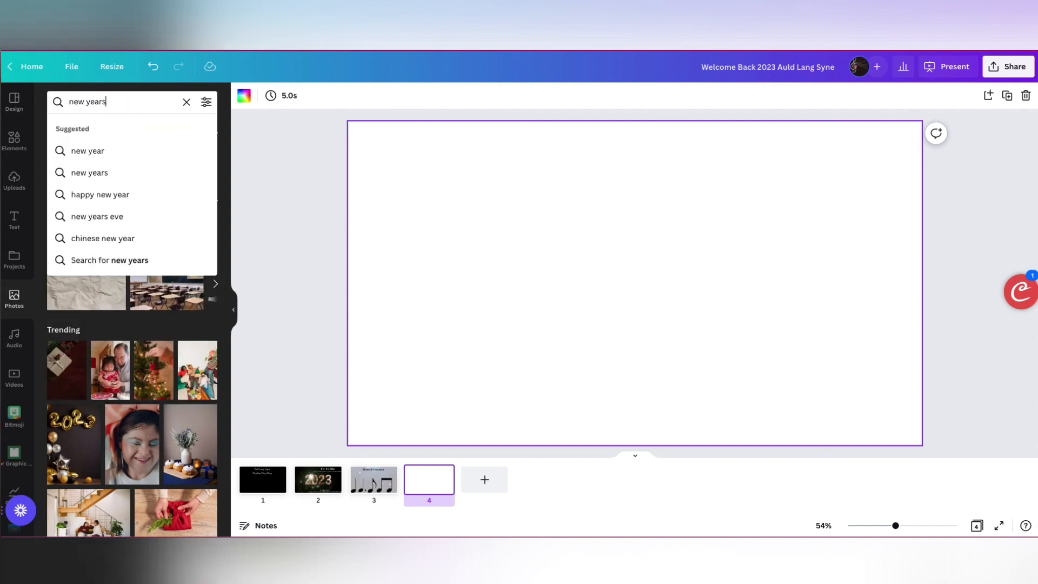
{"action": "key", "text": "Return"}
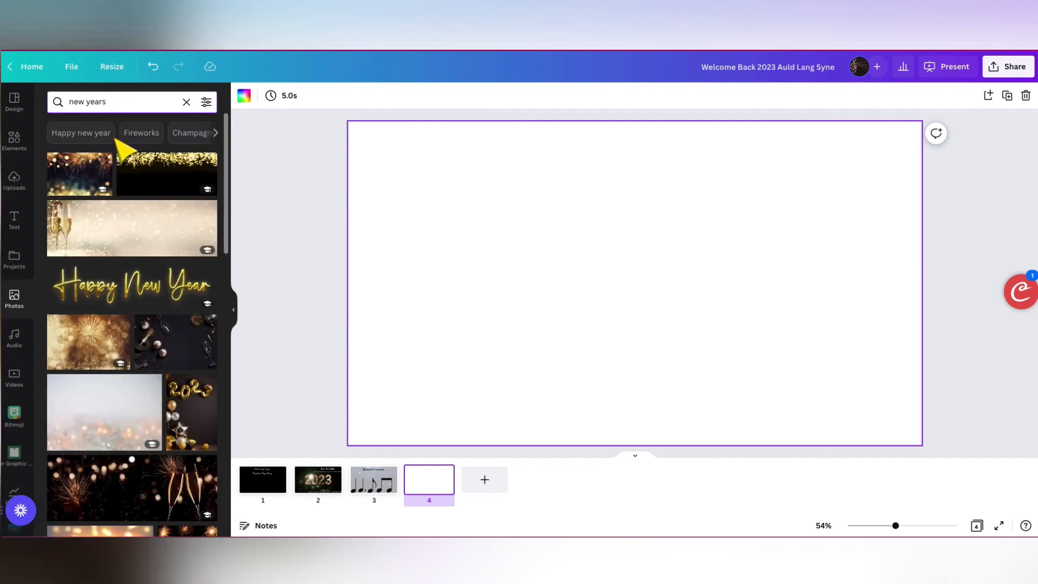
{"action": "scroll", "coordinate": [152, 378], "scroll_direction": "down", "scroll_amount": 2}
{"action": "scroll", "coordinate": [153, 385], "scroll_direction": "down", "scroll_amount": 8}
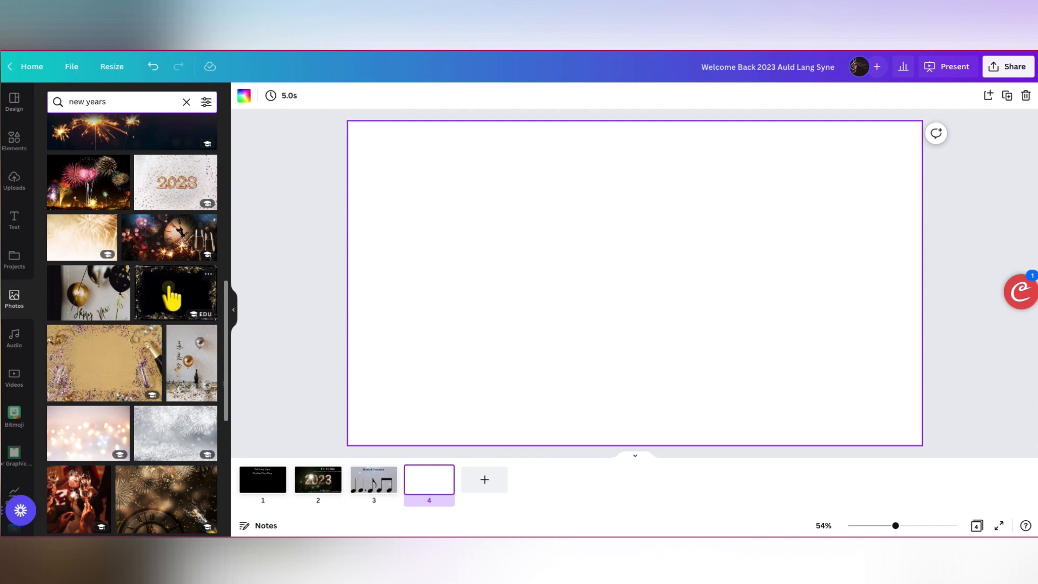
{"action": "left_click_drag", "start_coordinate": [171, 297], "coordinate": [368, 260]}
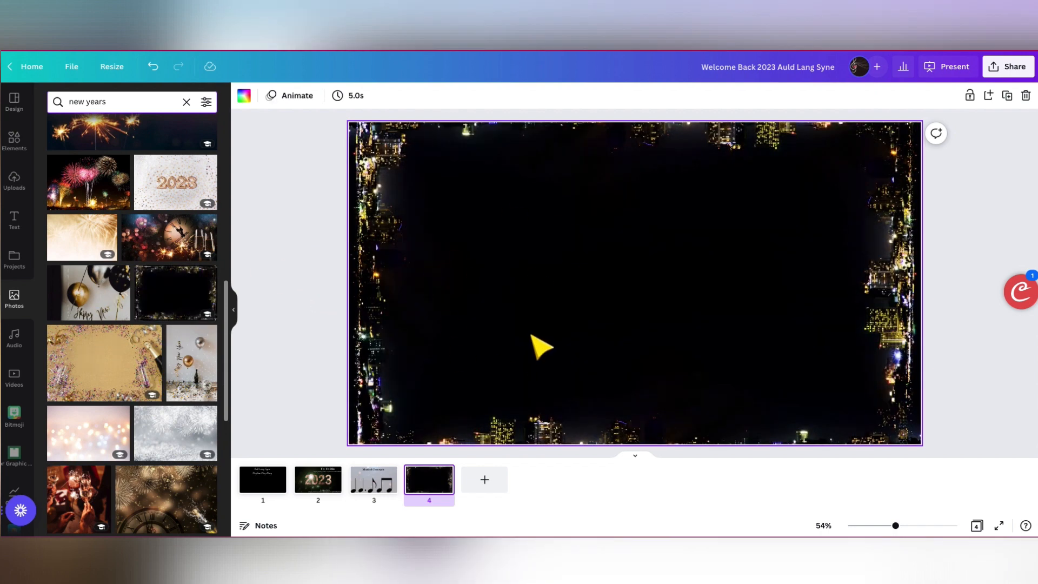
{"action": "left_click", "coordinate": [566, 319]}
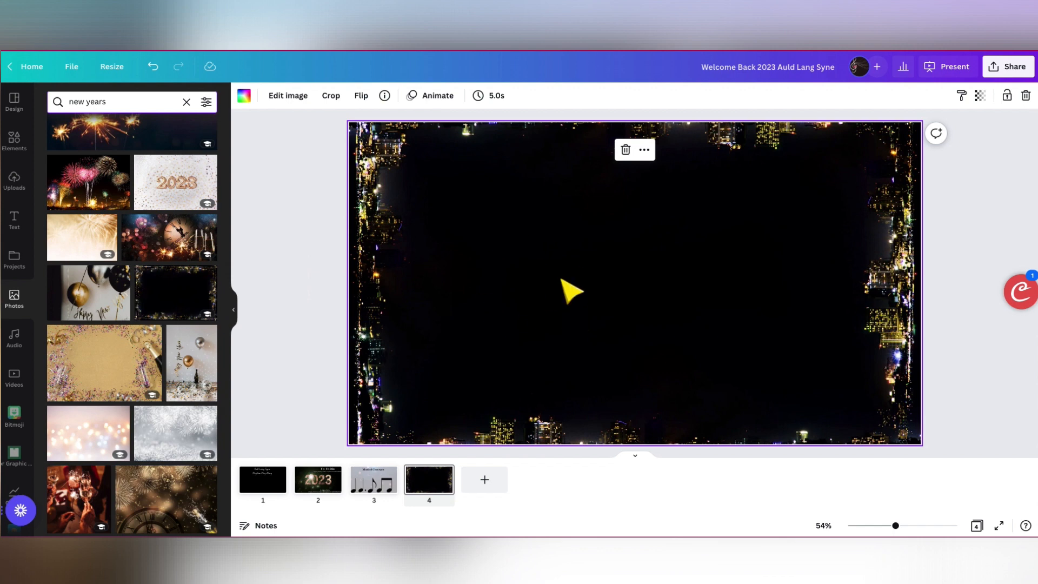
{"action": "key", "text": "Delete"}
- Fill page 4 with the pale blue photo of stacked gifts and 2023 balloons
{"action": "scroll", "coordinate": [141, 381], "scroll_direction": "down", "scroll_amount": 5}
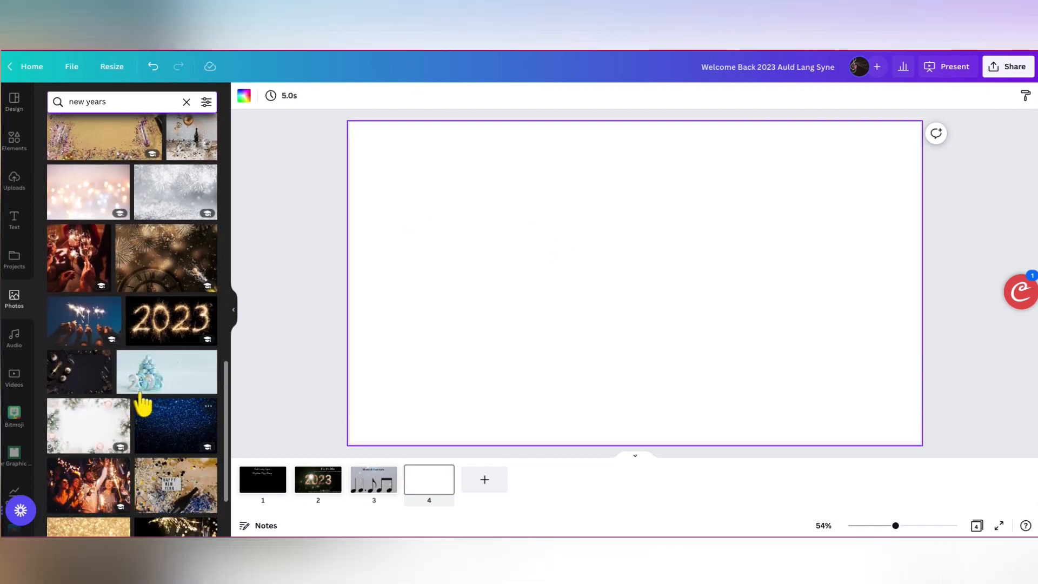
{"action": "left_click_drag", "start_coordinate": [144, 392], "coordinate": [367, 331]}
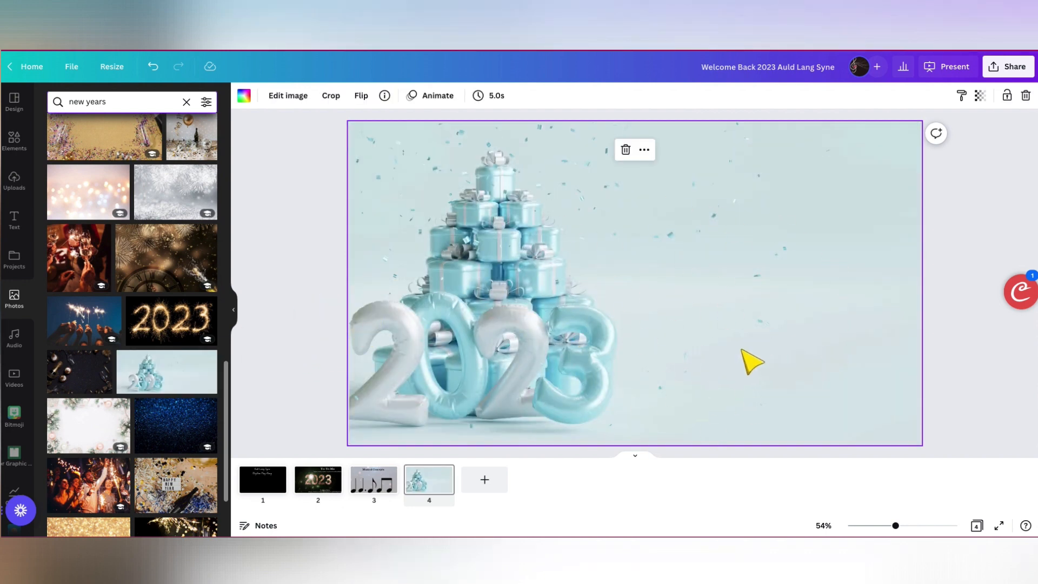
- Raise the plain quarter note on page 3 slightly to line up with the other notes, and copy it
{"action": "left_click", "coordinate": [370, 486]}
{"action": "left_click", "coordinate": [381, 424]}
{"action": "left_click_drag", "start_coordinate": [381, 425], "coordinate": [382, 420]}
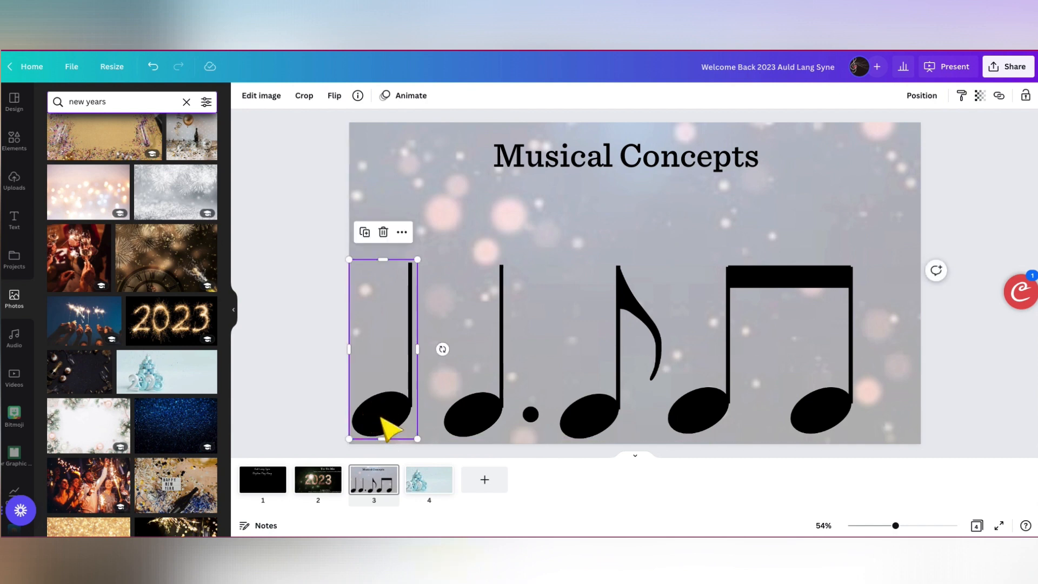
- Paste the quarter note onto page 4 and duplicate it into a row of four notes to the right of the 2023 balloons
{"action": "left_click", "coordinate": [436, 478]}
{"action": "key", "text": "ctrl+v"}
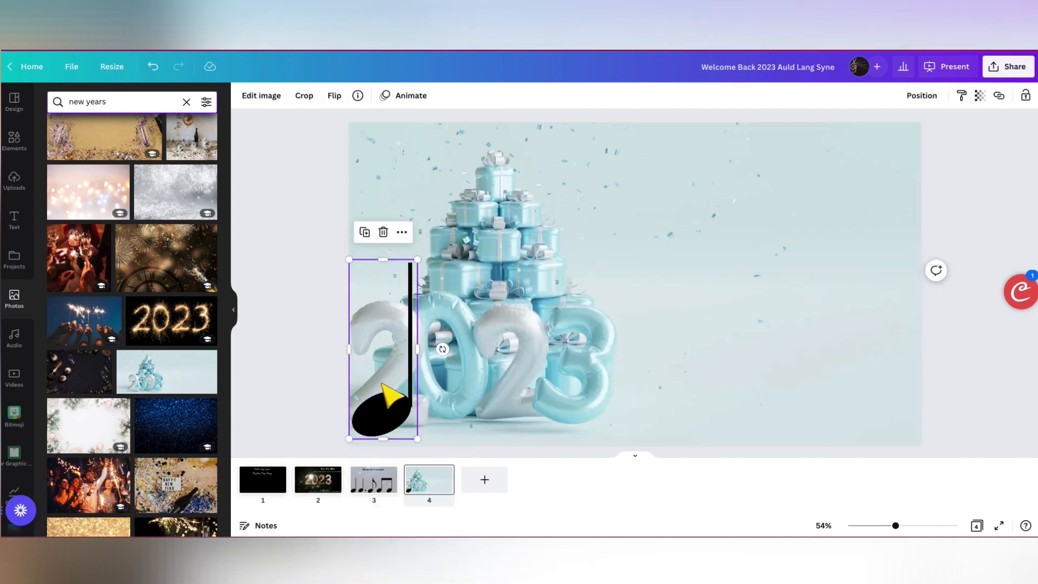
{"action": "left_click_drag", "start_coordinate": [381, 415], "coordinate": [655, 385]}
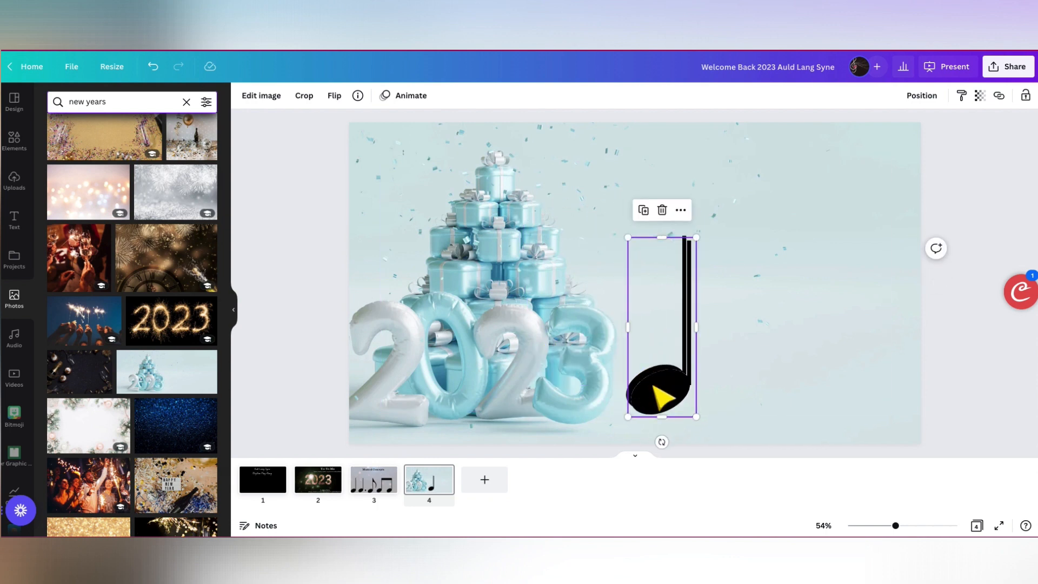
{"action": "left_click_drag", "start_coordinate": [669, 390], "coordinate": [812, 390]}
{"action": "left_click_drag", "start_coordinate": [656, 412], "coordinate": [876, 398]}
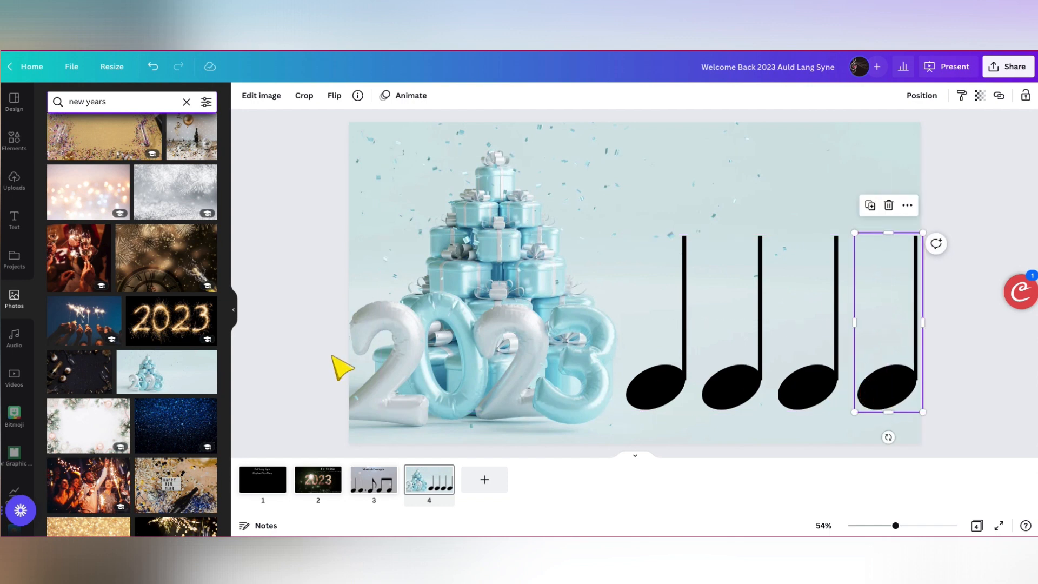
- Add the "Pool Party" font combination to page 4 and colour its text red
{"action": "left_click", "coordinate": [16, 222]}
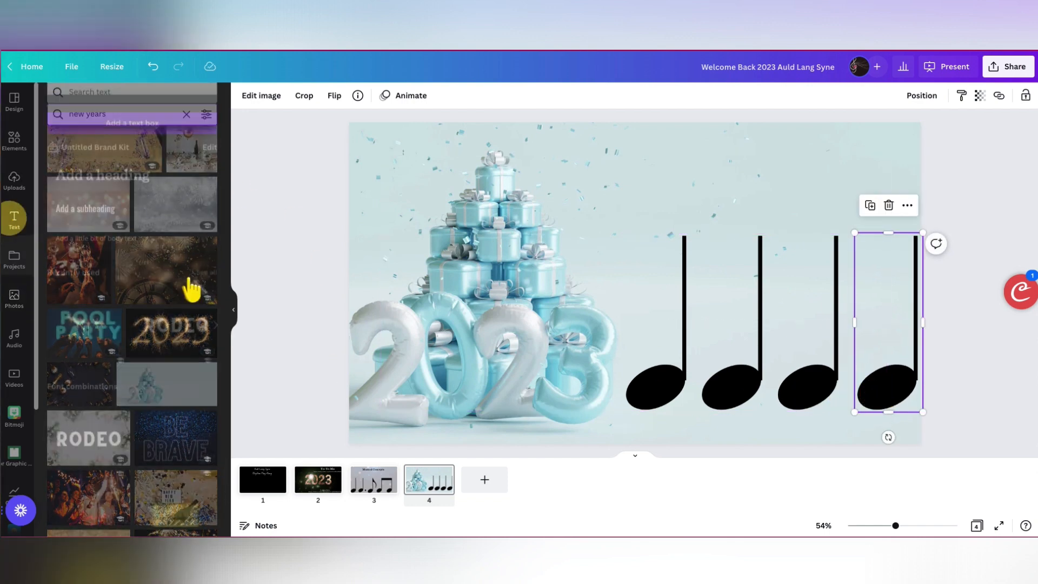
{"action": "scroll", "coordinate": [129, 453], "scroll_direction": "down", "scroll_amount": 4}
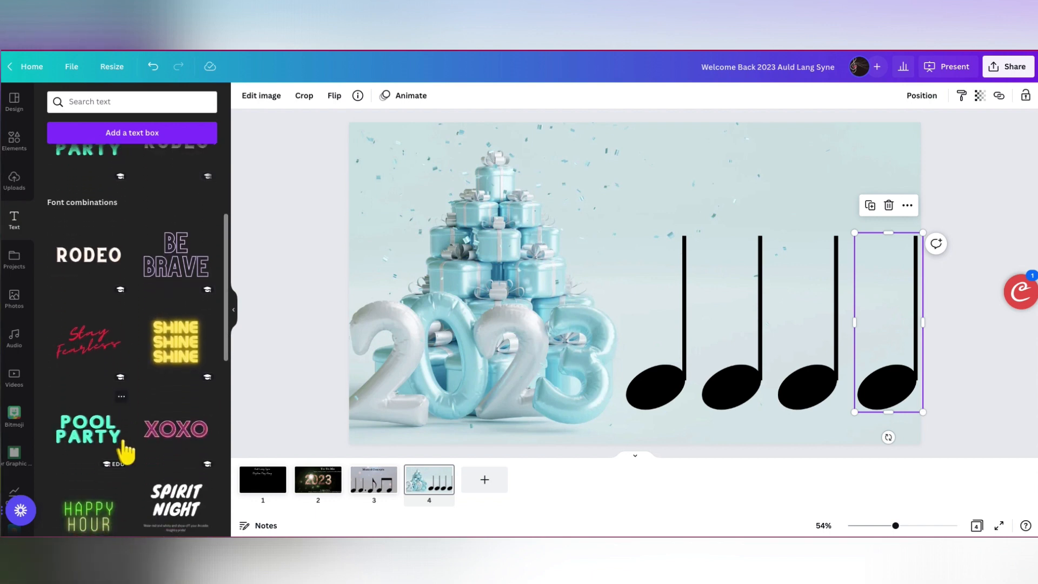
{"action": "left_click", "coordinate": [90, 433]}
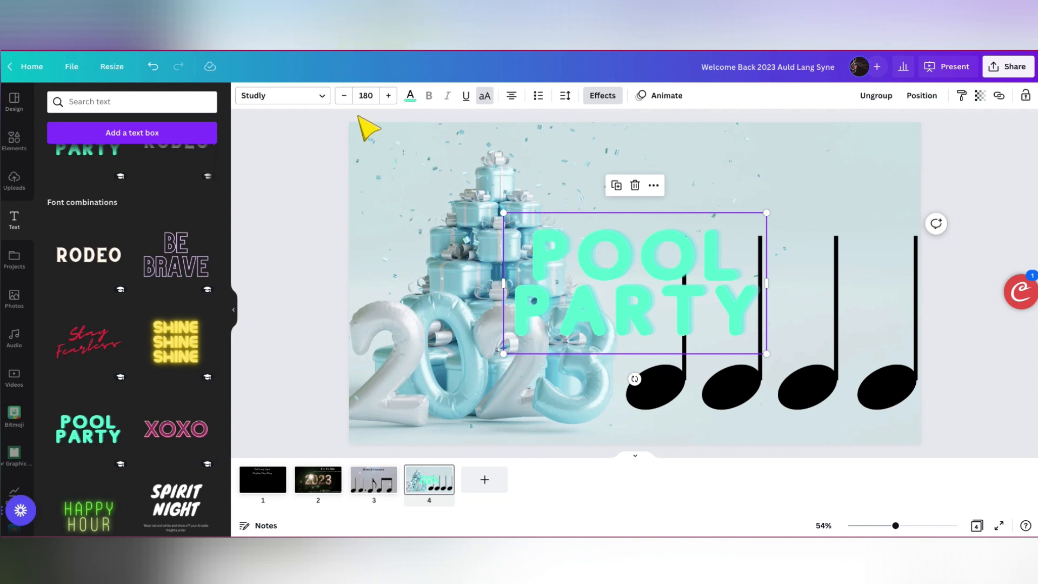
{"action": "left_click", "coordinate": [410, 96]}
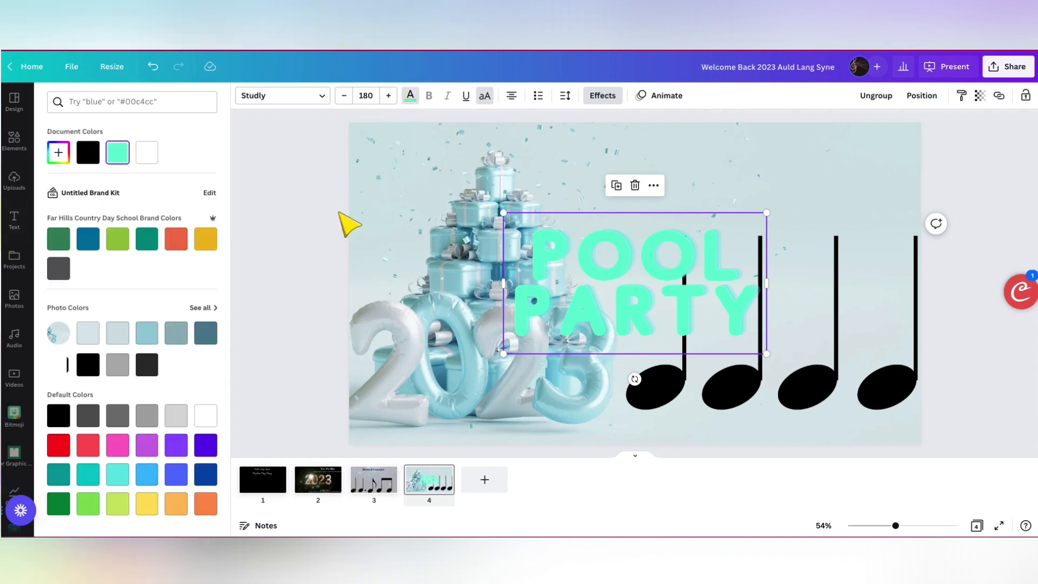
{"action": "left_click", "coordinate": [58, 445]}
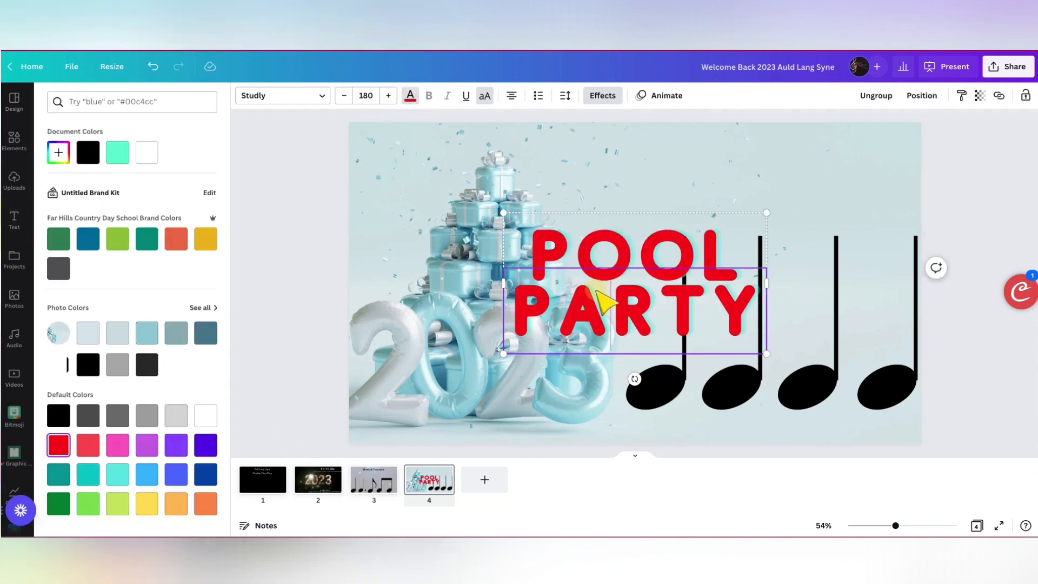
- Reduce the red text to a single "8 X" label and place it in the upper-left corner of page 4
{"action": "left_click", "coordinate": [600, 265]}
{"action": "left_click", "coordinate": [595, 314]}
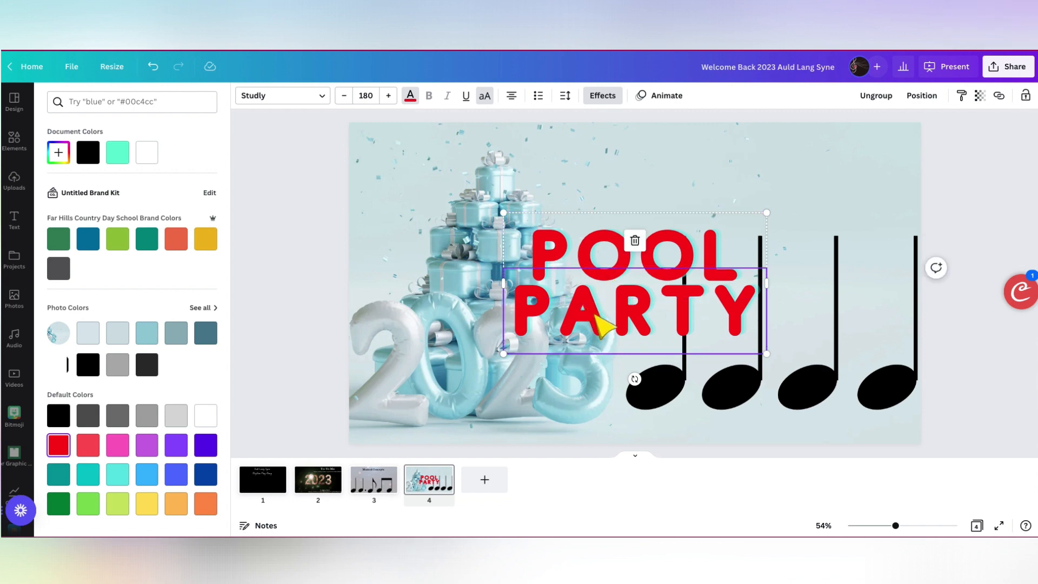
{"action": "key", "text": "Delete"}
{"action": "double_click", "coordinate": [595, 265]}
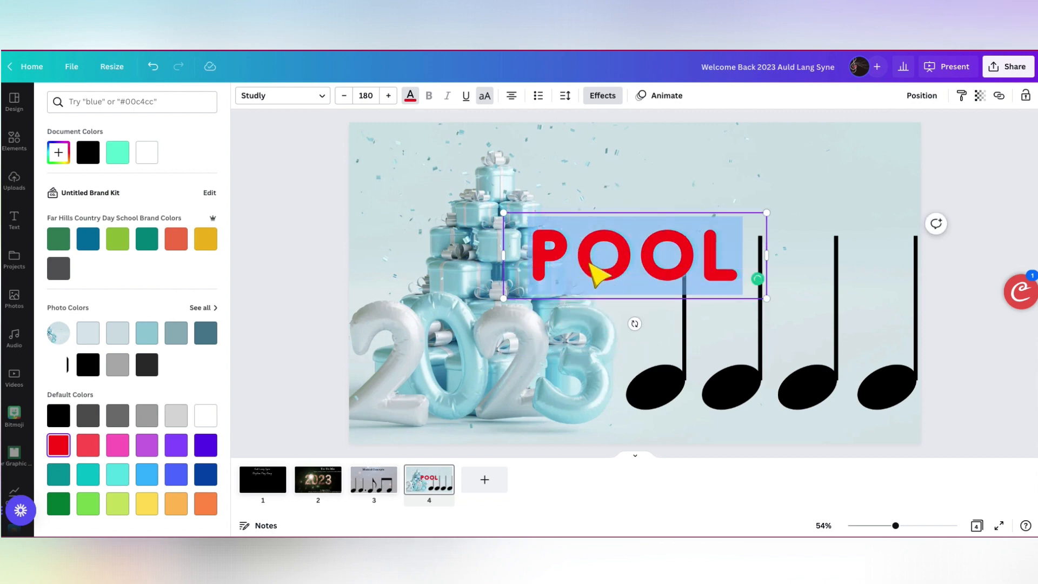
{"action": "type", "text": "8 X"}
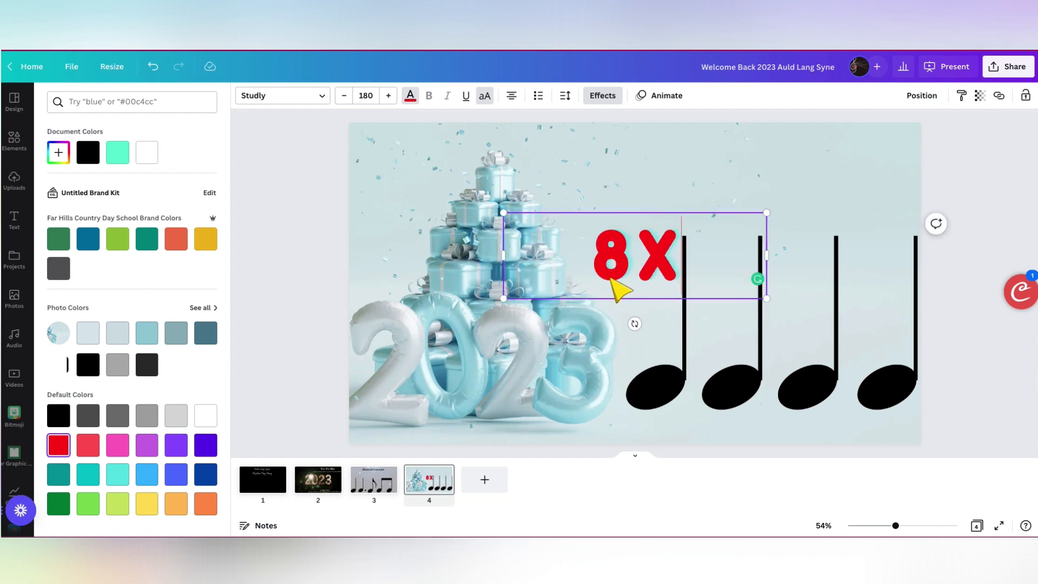
{"action": "left_click", "coordinate": [621, 317]}
{"action": "left_click_drag", "start_coordinate": [582, 259], "coordinate": [372, 161]}
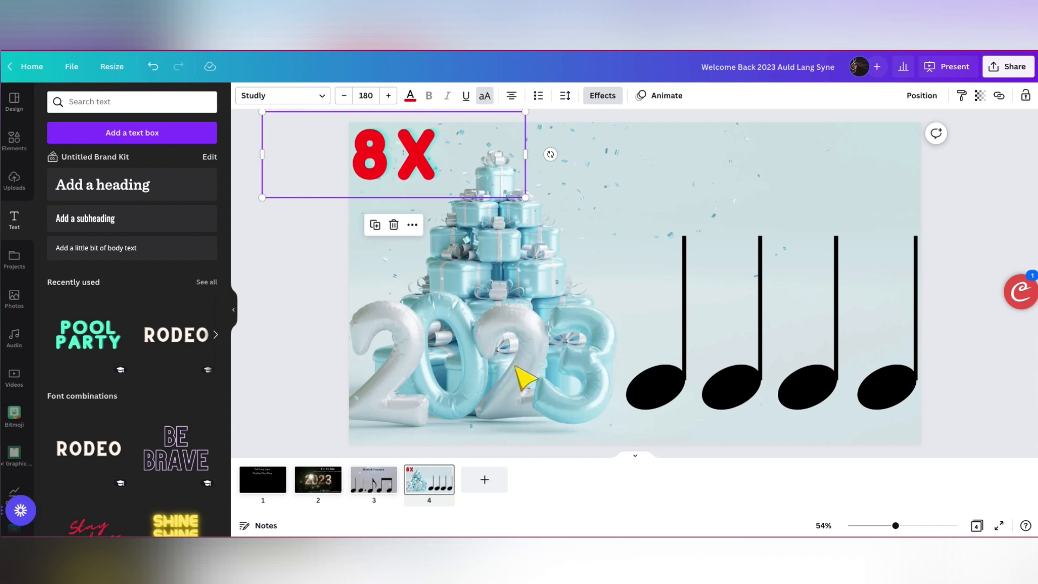
- Duplicate page 4 and change the label on the copy to "7 X"
{"action": "left_click", "coordinate": [427, 484]}
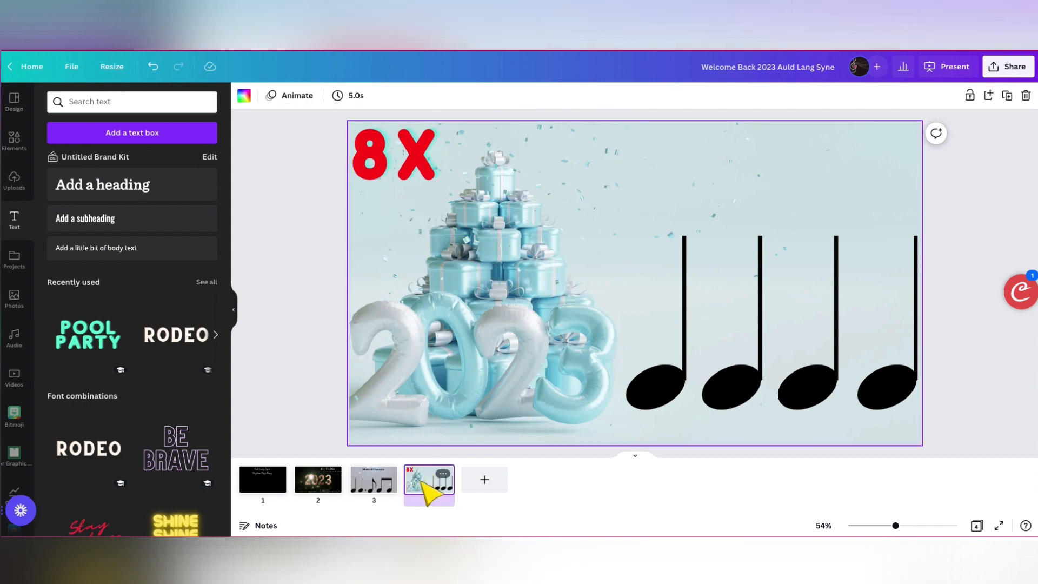
{"action": "key", "text": "ctrl+d"}
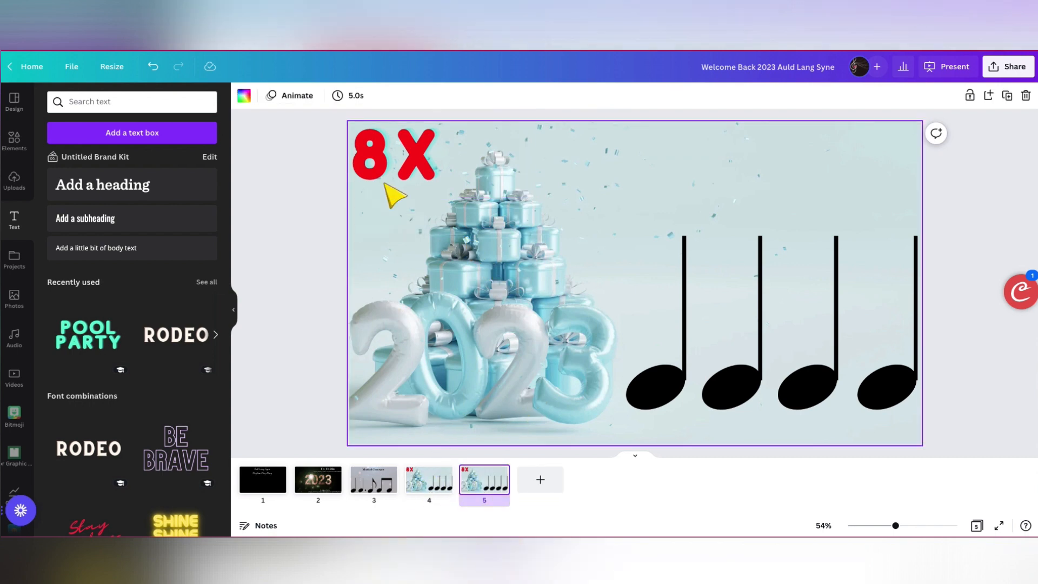
{"action": "left_click", "coordinate": [377, 161]}
{"action": "left_click", "coordinate": [388, 160]}
{"action": "key", "text": "BackSpace"}
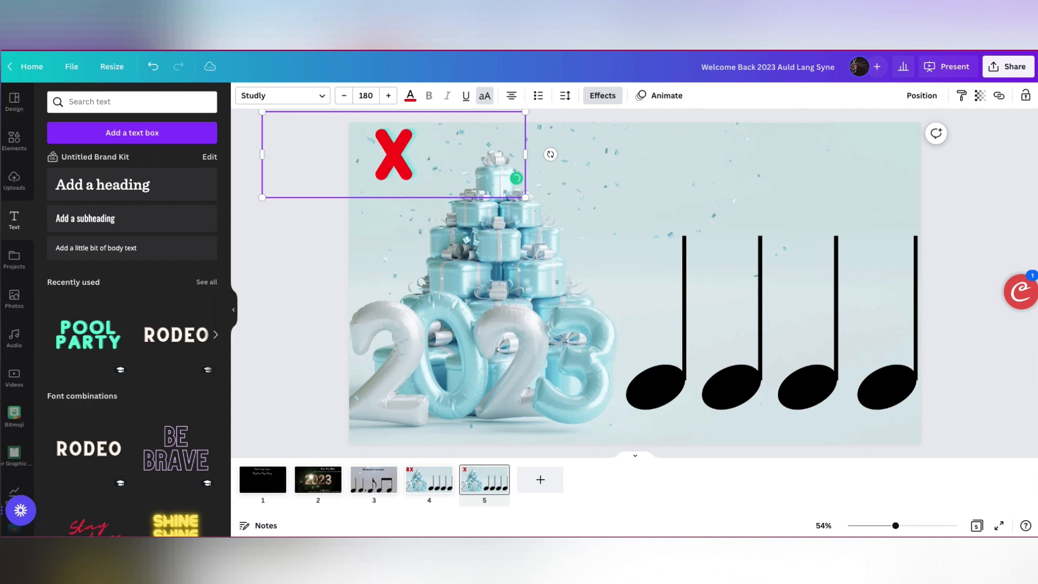
{"action": "type", "text": "7"}
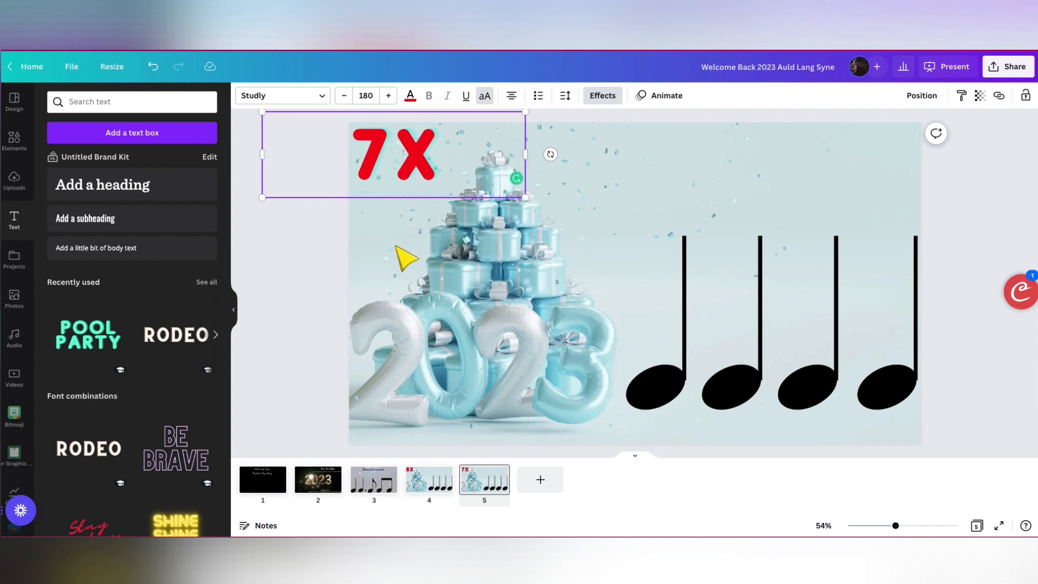
{"action": "left_click", "coordinate": [295, 246]}
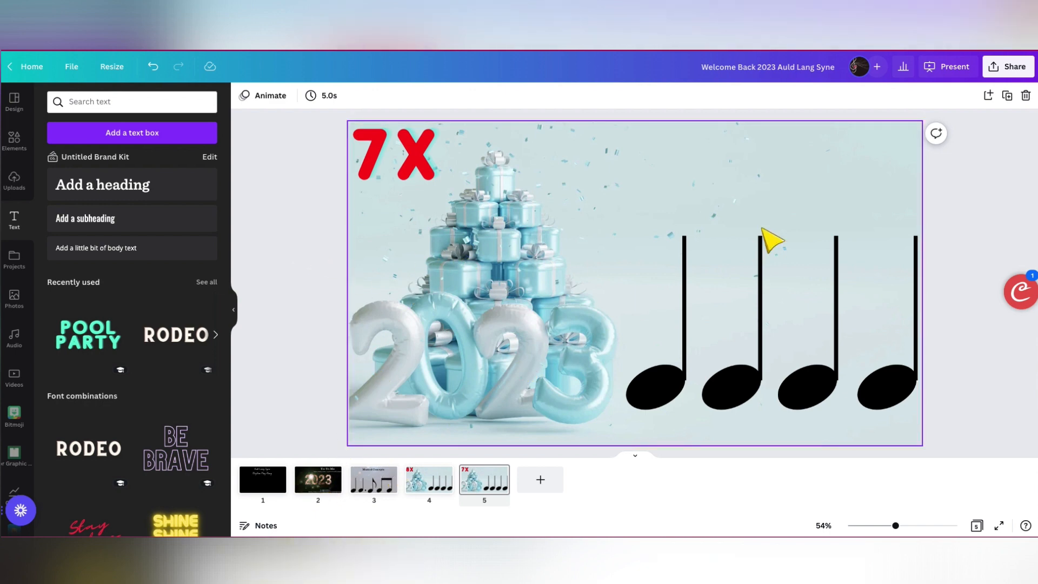
- Download only page 1 of the design as an MP4 video
{"action": "left_click", "coordinate": [1003, 66]}
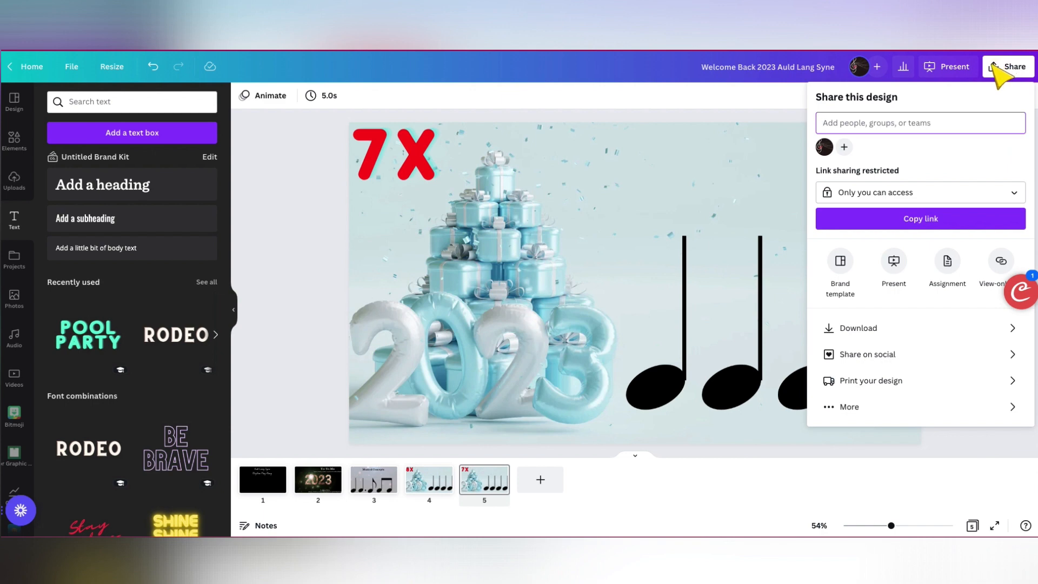
{"action": "left_click", "coordinate": [853, 328]}
{"action": "left_click", "coordinate": [840, 145]}
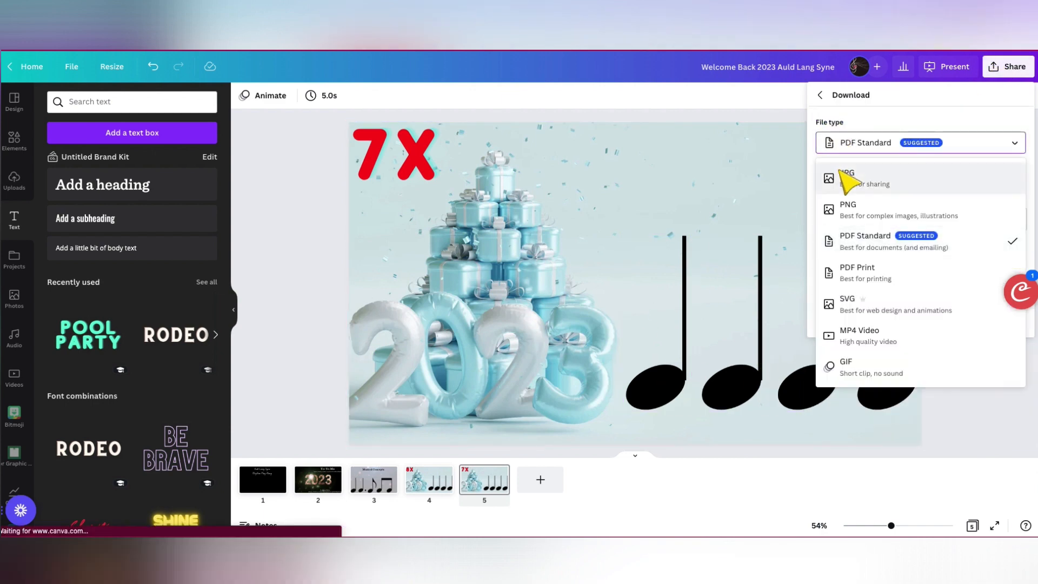
{"action": "left_click", "coordinate": [853, 332]}
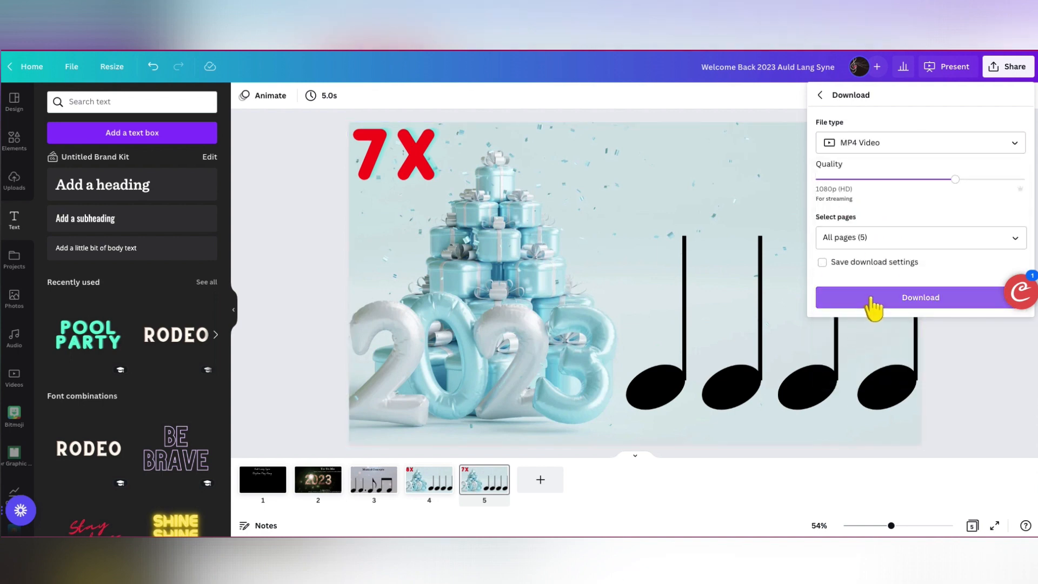
{"action": "left_click", "coordinate": [838, 238]}
{"action": "left_click", "coordinate": [1017, 270]}
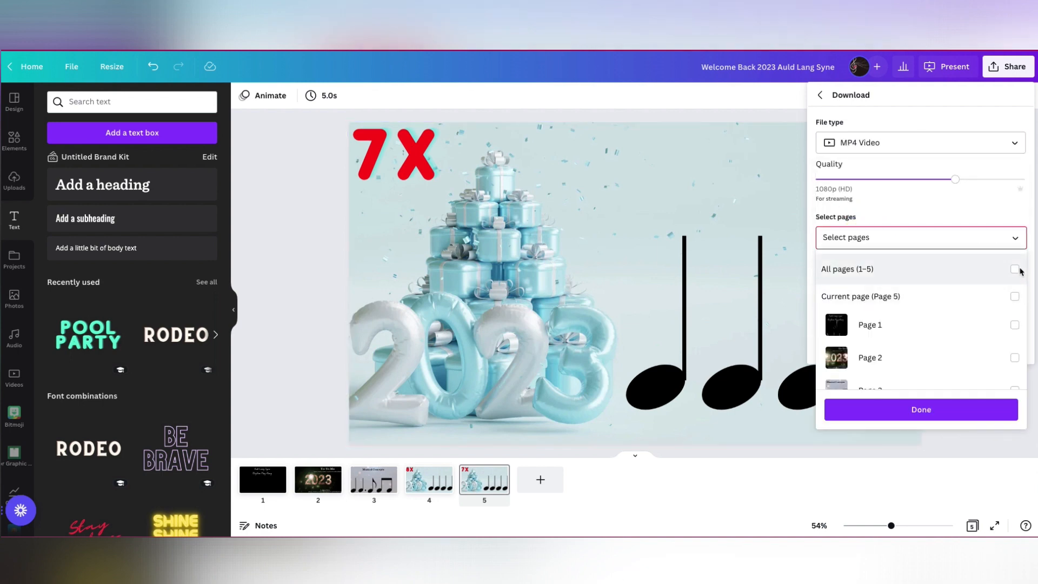
{"action": "left_click", "coordinate": [1015, 325]}
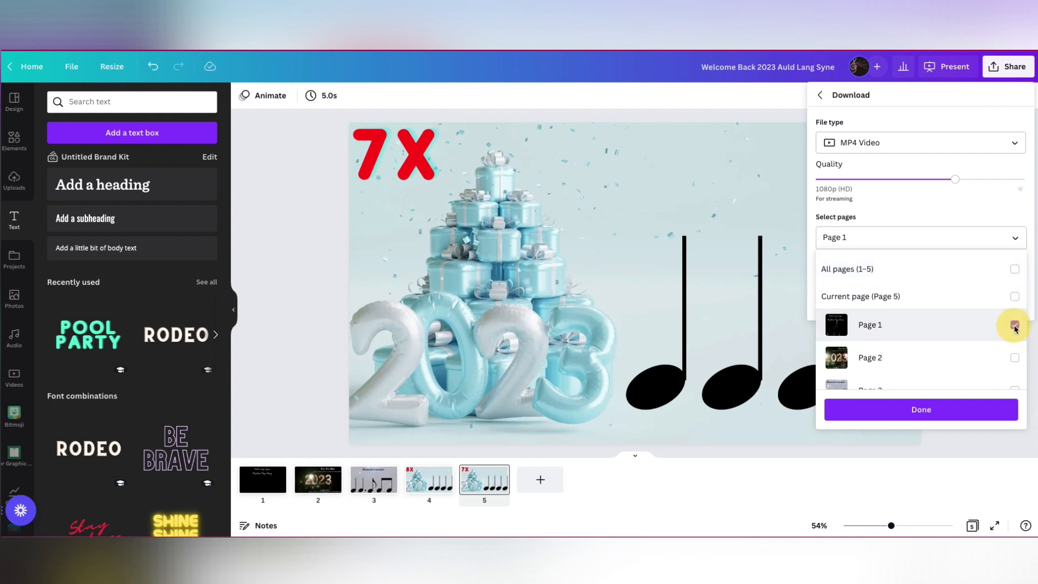
{"action": "left_click", "coordinate": [953, 416]}
{"action": "left_click", "coordinate": [899, 303]}
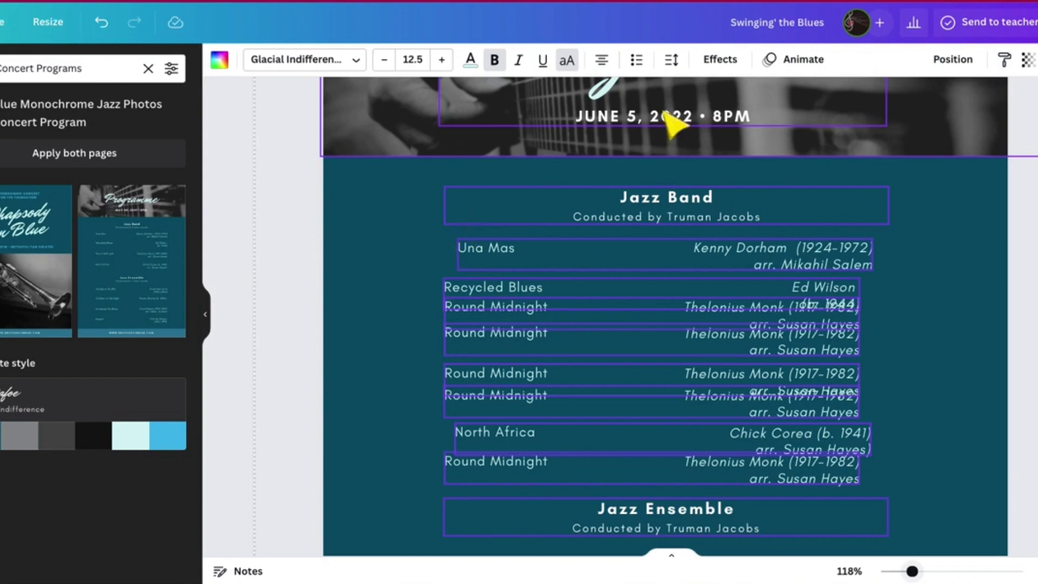
- Tidy up the selected text blocks of the jazz concert programme so the entries are aligned and evenly spaced
{"action": "left_click", "coordinate": [952, 58]}
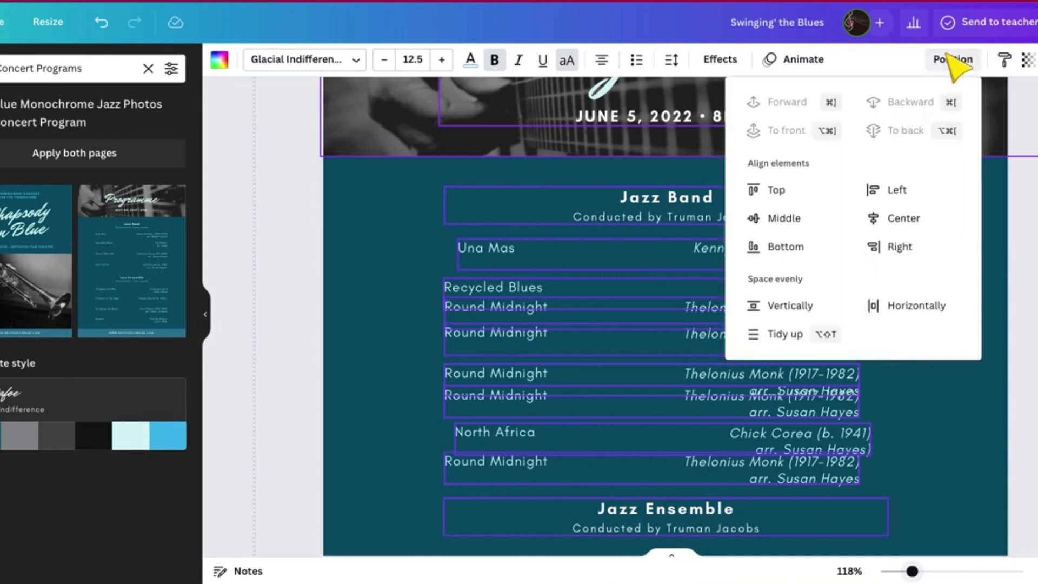
{"action": "left_click", "coordinate": [781, 334]}
{"action": "left_click", "coordinate": [454, 451]}
{"action": "scroll", "coordinate": [475, 411], "scroll_direction": "down", "scroll_amount": 5}
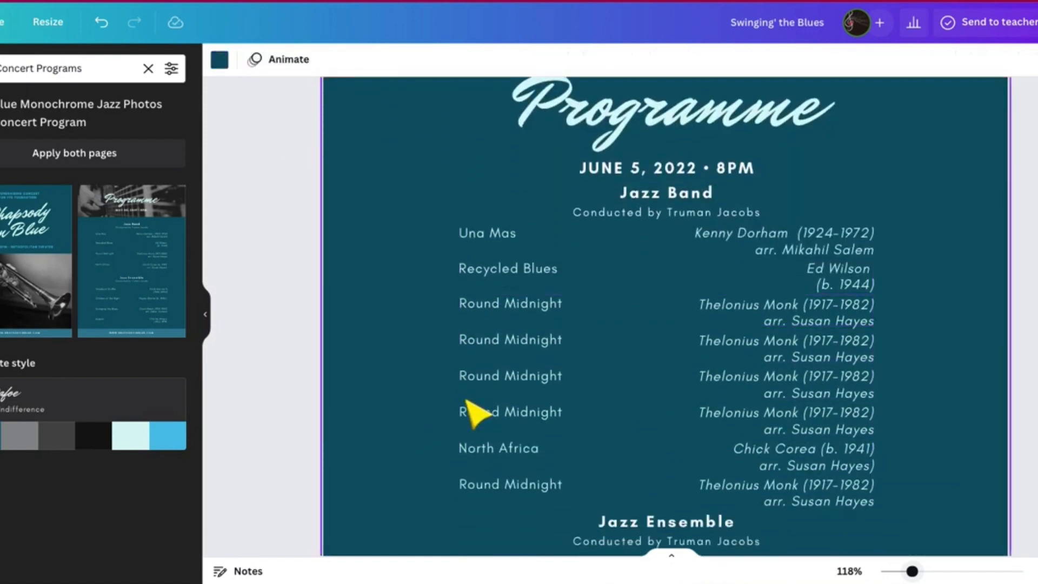
{"action": "scroll", "coordinate": [475, 414], "scroll_direction": "up", "scroll_amount": 4}
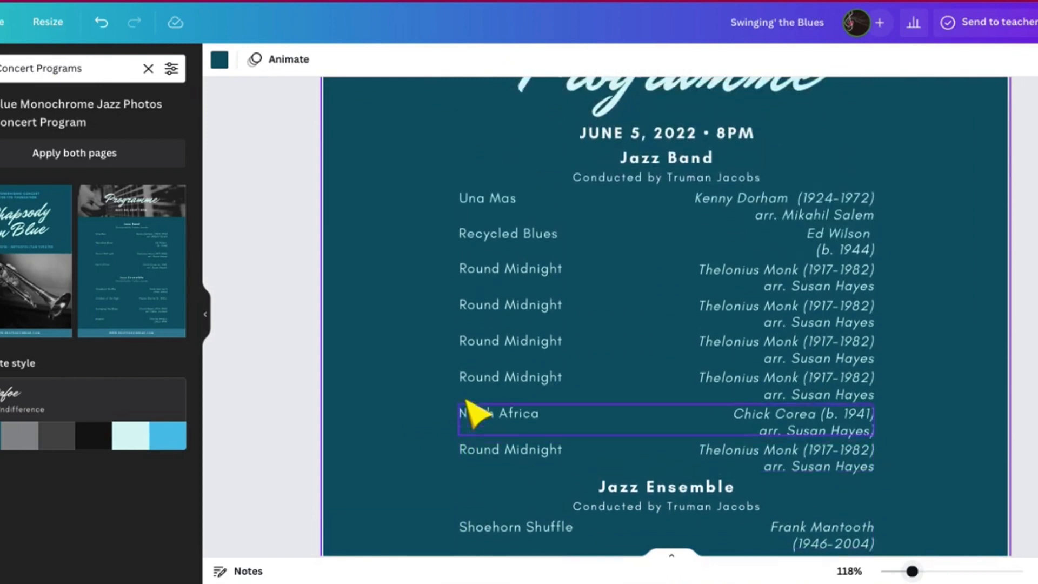